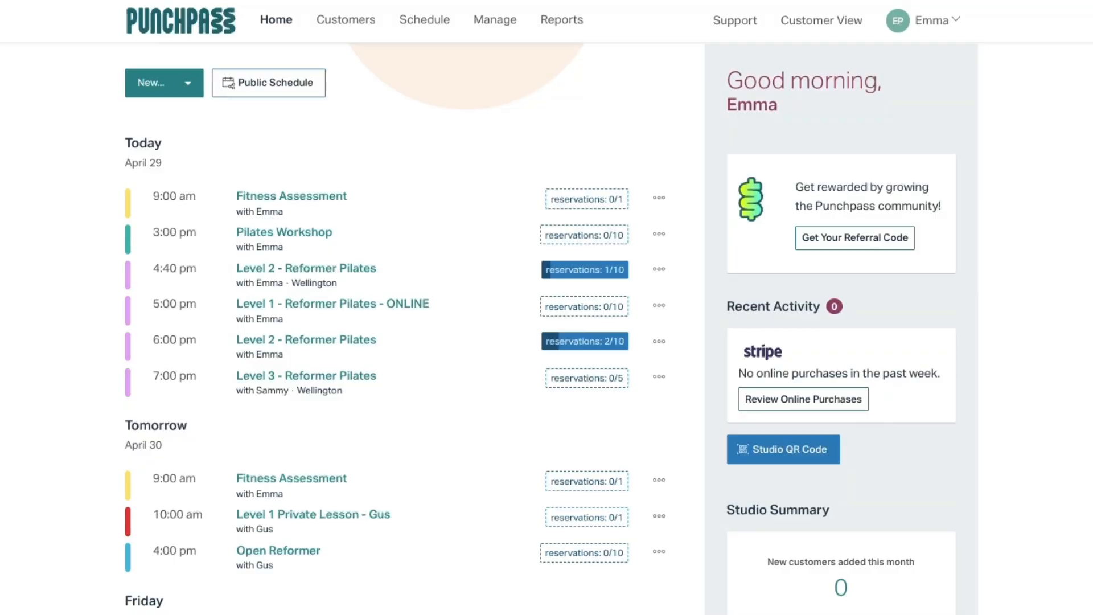
- Enable the Appointments Schedule in the Public Schedule settings and save the change
{"action": "left_click", "coordinate": [496, 23]}
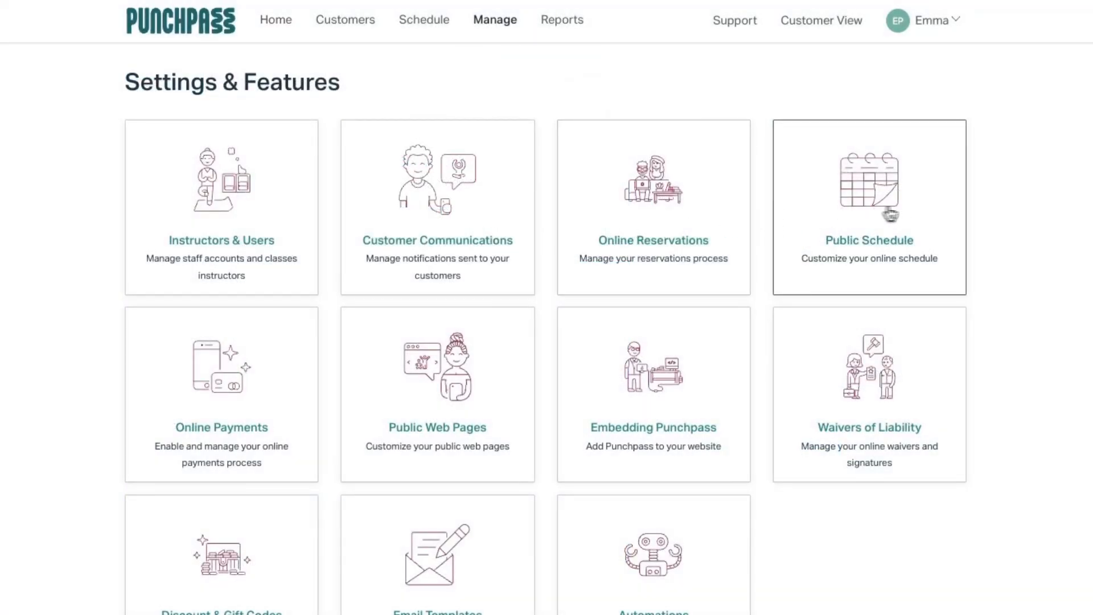
{"action": "left_click", "coordinate": [913, 213]}
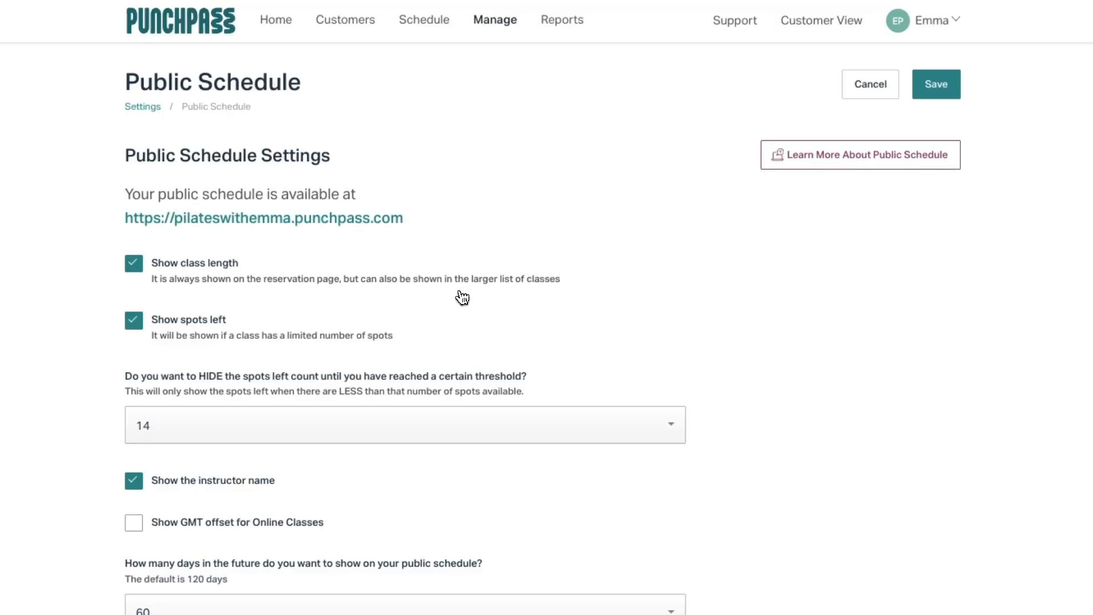
{"action": "scroll", "coordinate": [462, 296], "scroll_direction": "down", "scroll_amount": 1}
{"action": "scroll", "coordinate": [460, 297], "scroll_direction": "down", "scroll_amount": 10}
{"action": "left_click", "coordinate": [135, 341]}
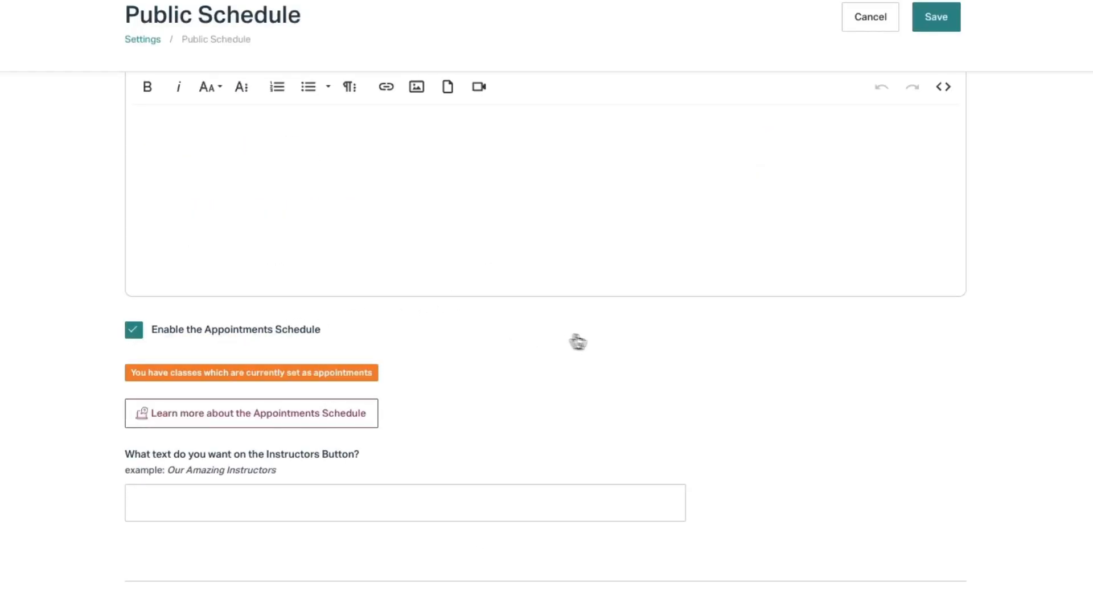
{"action": "left_click", "coordinate": [939, 26]}
- Set the Appointment Schedule button text to "Physio Bookings" and save the public schedule settings
{"action": "scroll", "coordinate": [649, 278], "scroll_direction": "down", "scroll_amount": 10}
{"action": "scroll", "coordinate": [650, 278], "scroll_direction": "down", "scroll_amount": 2}
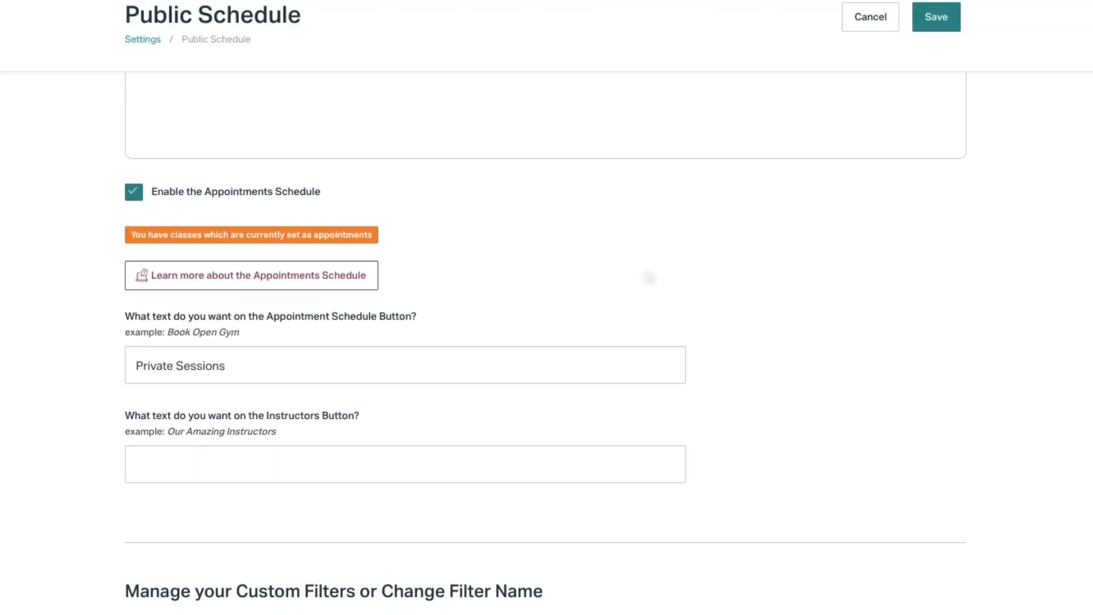
{"action": "left_click", "coordinate": [285, 370]}
{"action": "key", "text": "ctrl+a"}
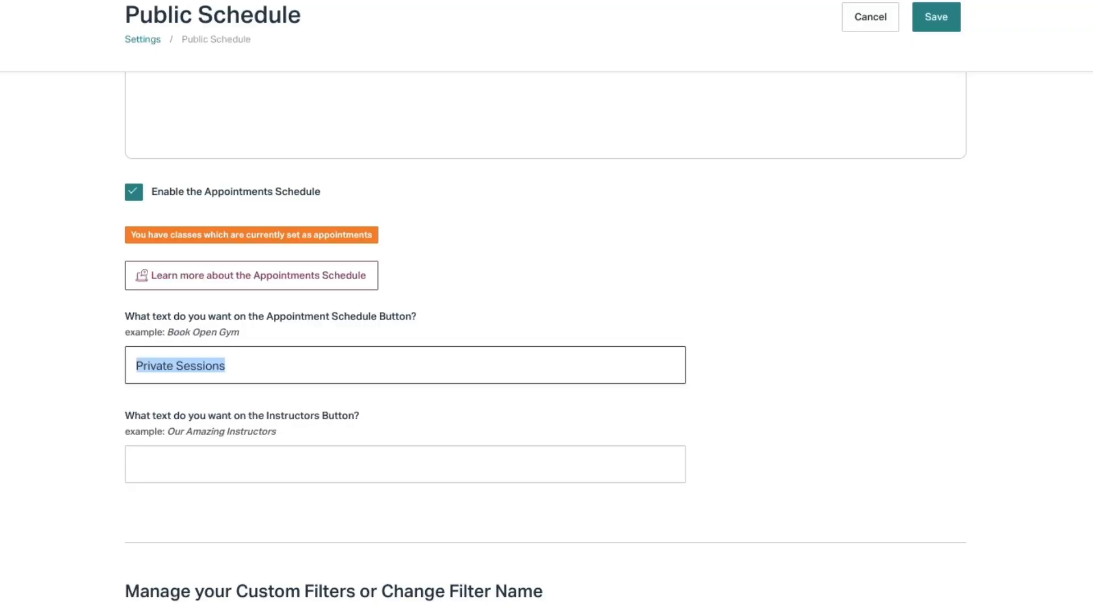
{"action": "type", "text": "Physio Bookings"}
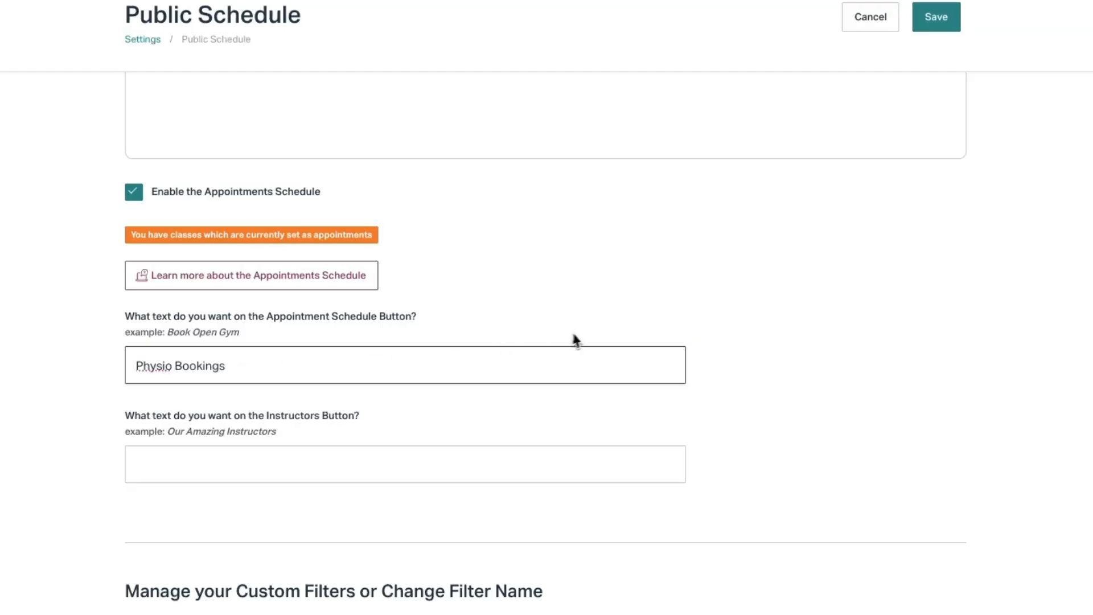
{"action": "left_click", "coordinate": [948, 23]}
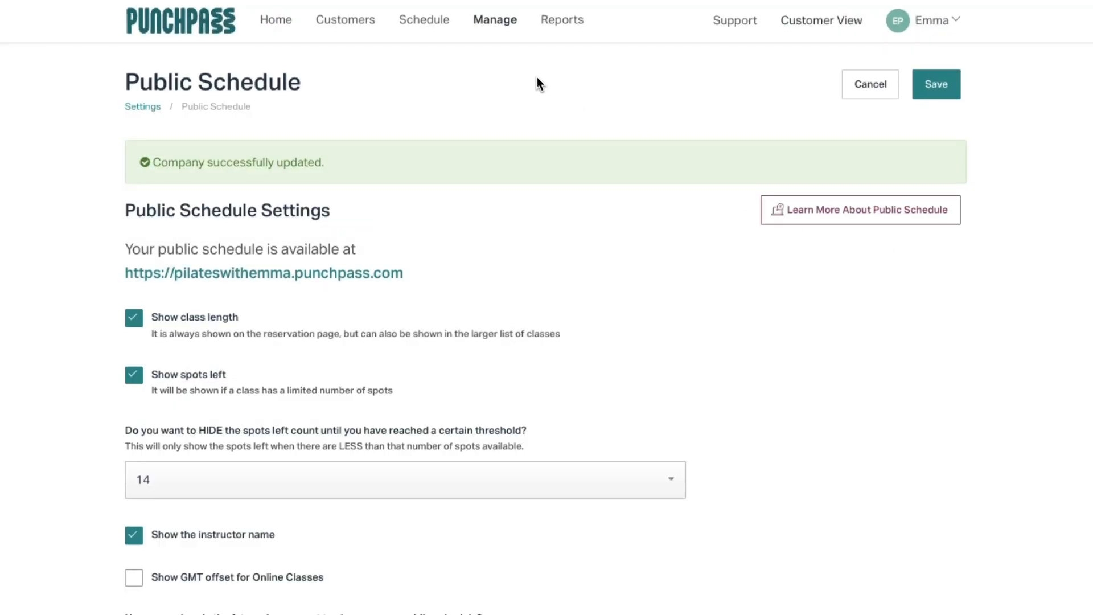
- Start setting up a new class from Classes & Series and name it "Physio"
{"action": "left_click", "coordinate": [501, 28]}
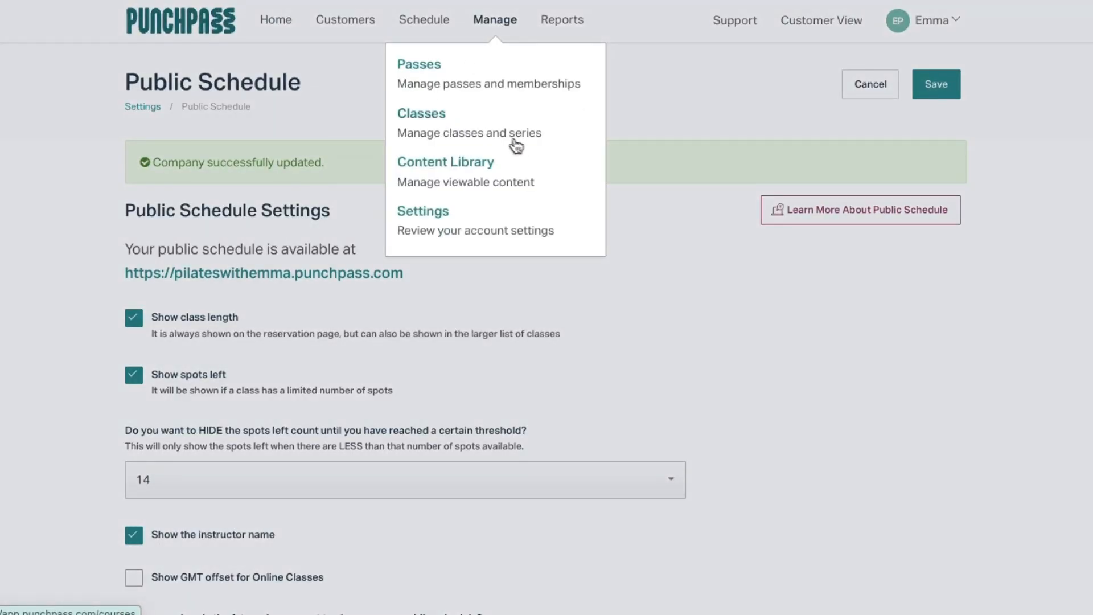
{"action": "left_click", "coordinate": [563, 143]}
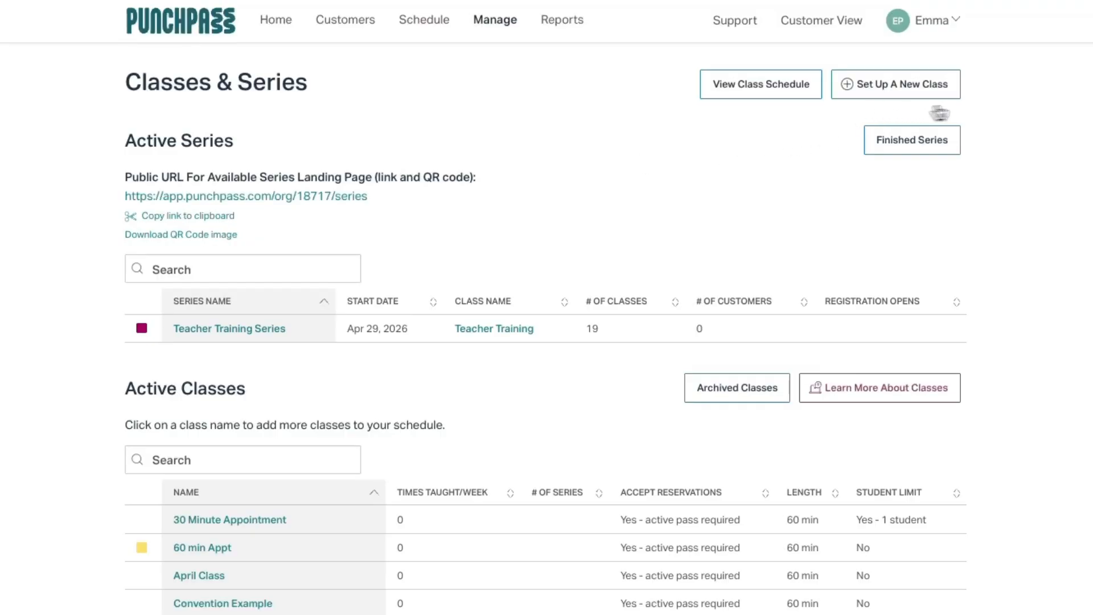
{"action": "left_click", "coordinate": [864, 96]}
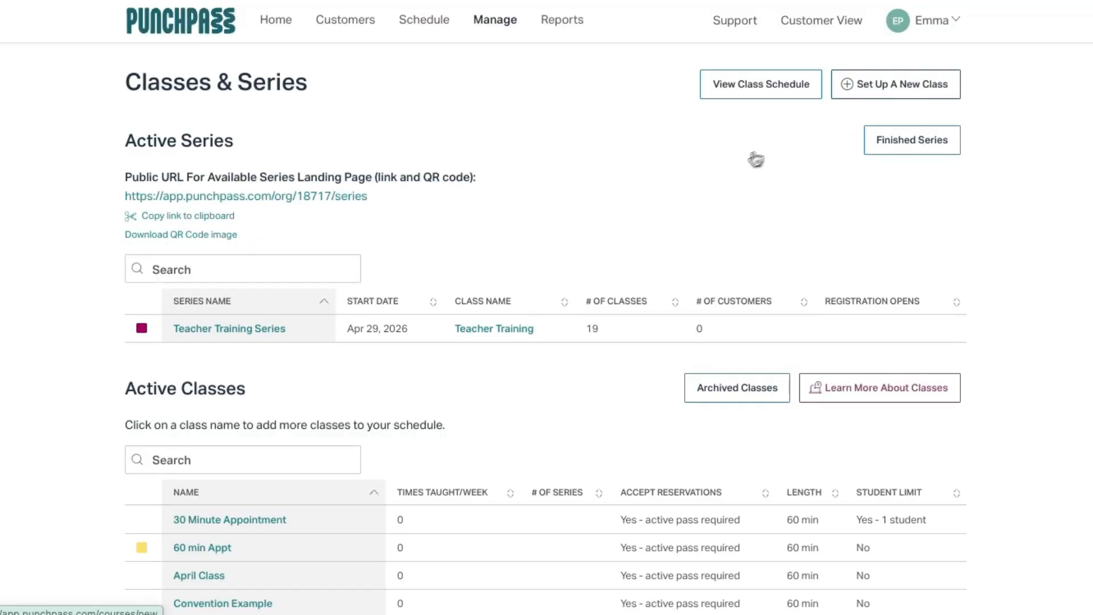
{"action": "left_click", "coordinate": [207, 254]}
{"action": "type", "text": "Physio"}
- Limit the new class's reservations to 1 student and enable email reminders for customers
{"action": "scroll", "coordinate": [207, 254], "scroll_direction": "down", "scroll_amount": 3}
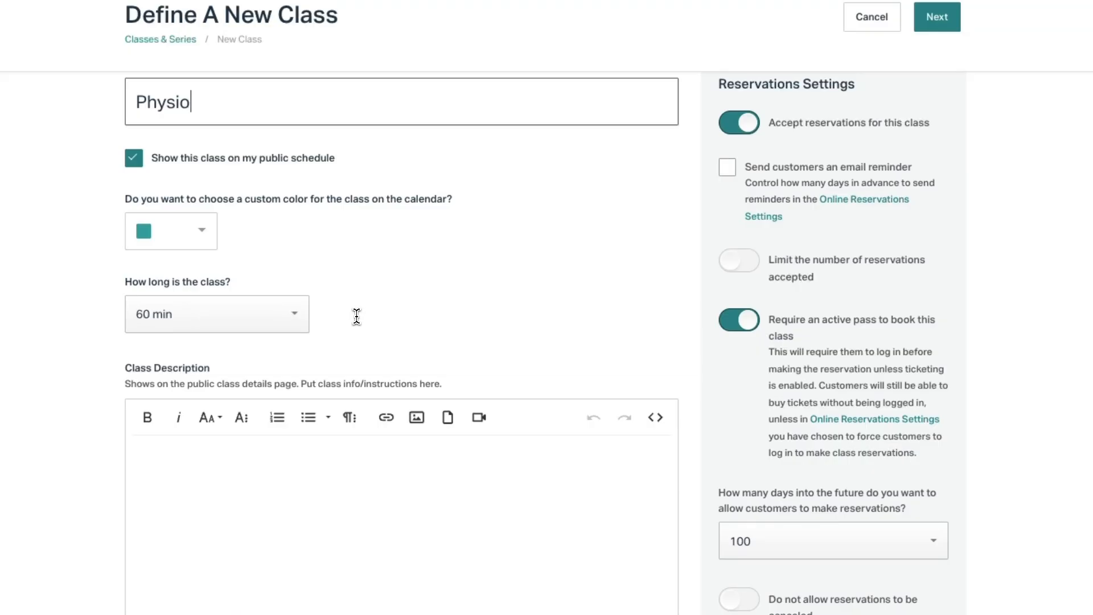
{"action": "scroll", "coordinate": [357, 316], "scroll_direction": "down", "scroll_amount": 6}
{"action": "scroll", "coordinate": [356, 316], "scroll_direction": "up", "scroll_amount": 5}
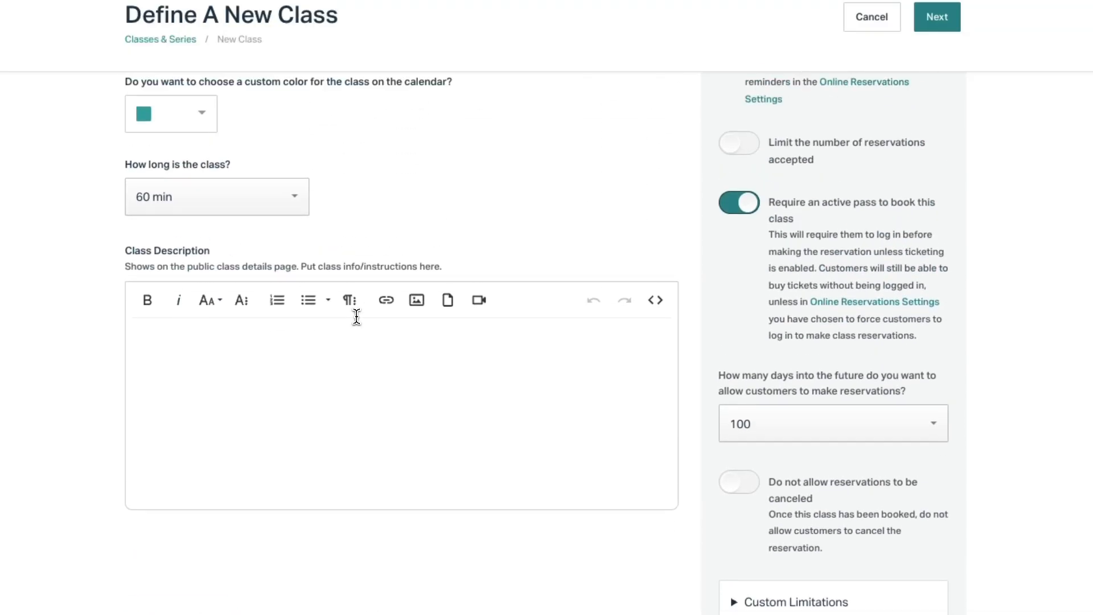
{"action": "left_click", "coordinate": [734, 249]}
{"action": "left_click", "coordinate": [788, 368]}
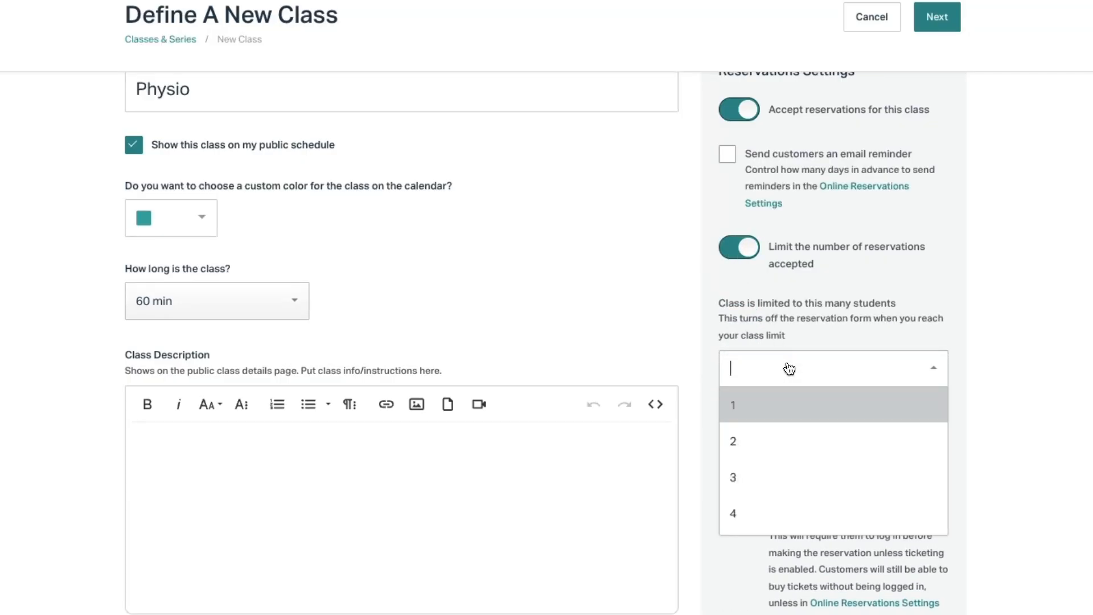
{"action": "left_click", "coordinate": [783, 409]}
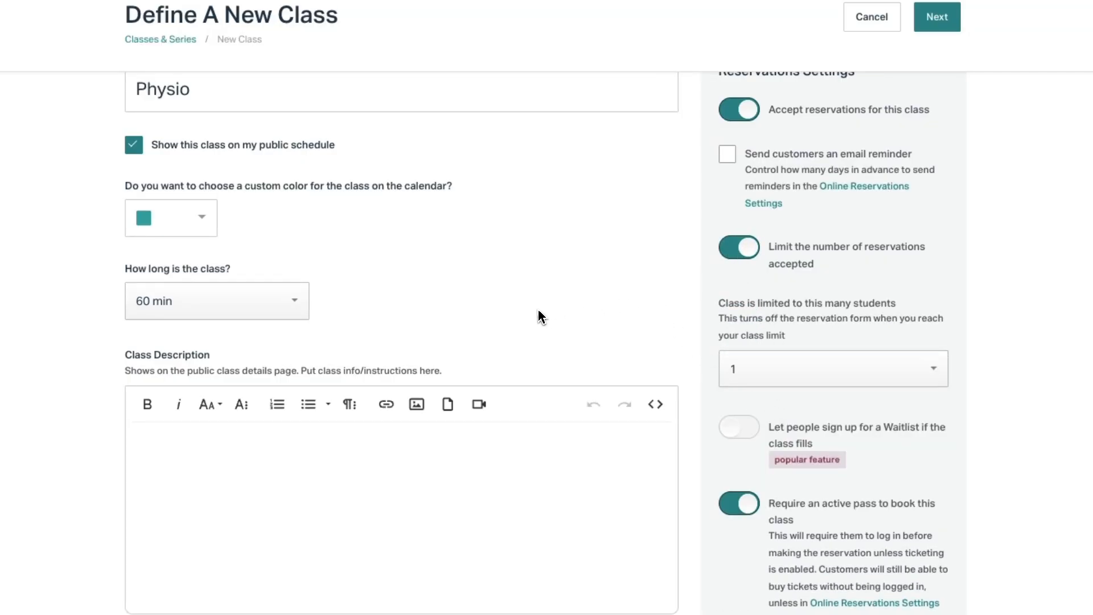
{"action": "scroll", "coordinate": [592, 304], "scroll_direction": "down", "scroll_amount": 1}
{"action": "left_click", "coordinate": [727, 122]}
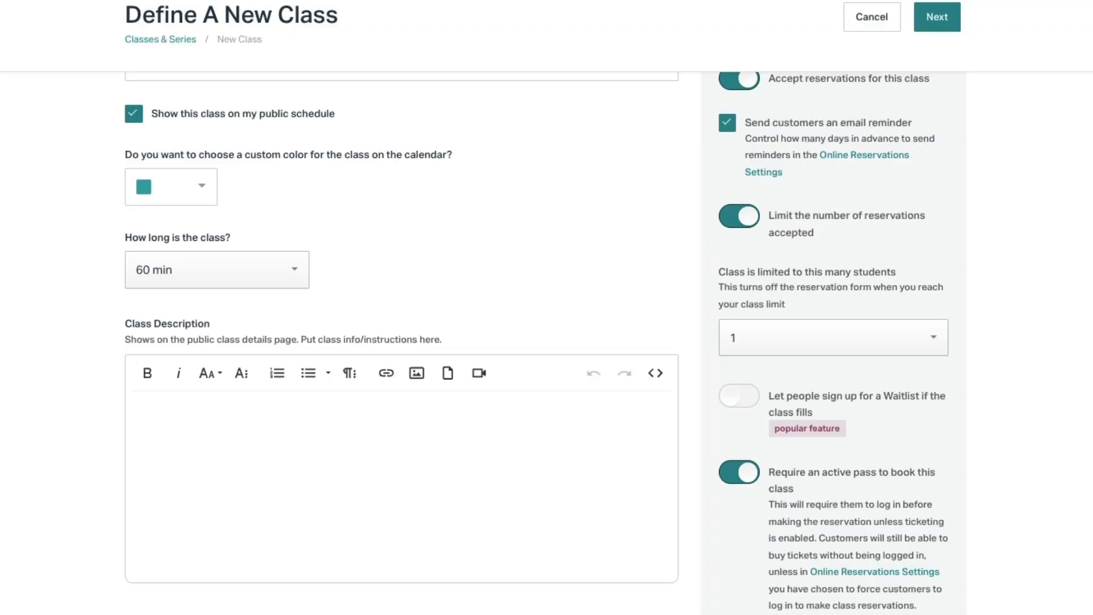
- Change the class name to "Physio Bookings" and create the class, continuing to its eligible passes
{"action": "type", "text": "Physio Bookings"}
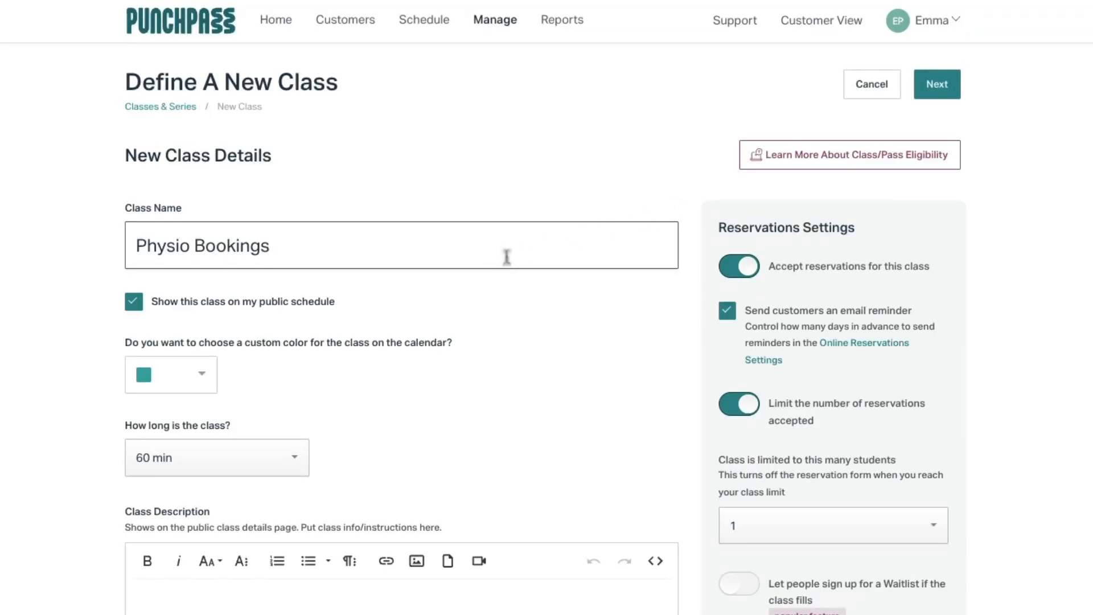
{"action": "left_click", "coordinate": [836, 190]}
{"action": "left_click", "coordinate": [933, 98]}
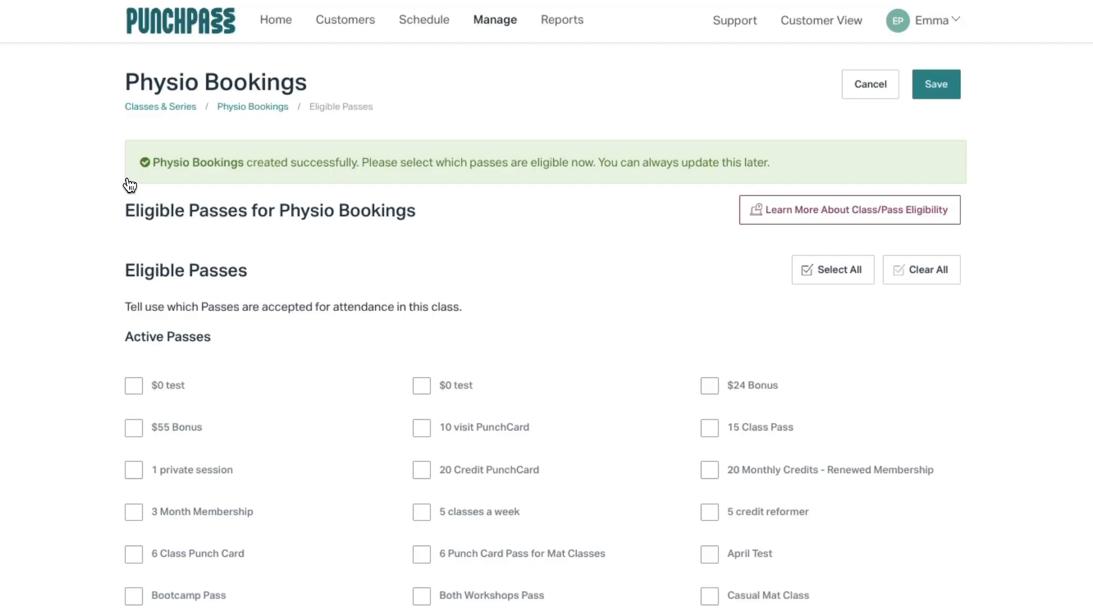
- Make the 1 private session, 6 Class Punch Card and 20 Credit PunchCard passes eligible for the class and save
{"action": "scroll", "coordinate": [134, 187], "scroll_direction": "down", "scroll_amount": 5}
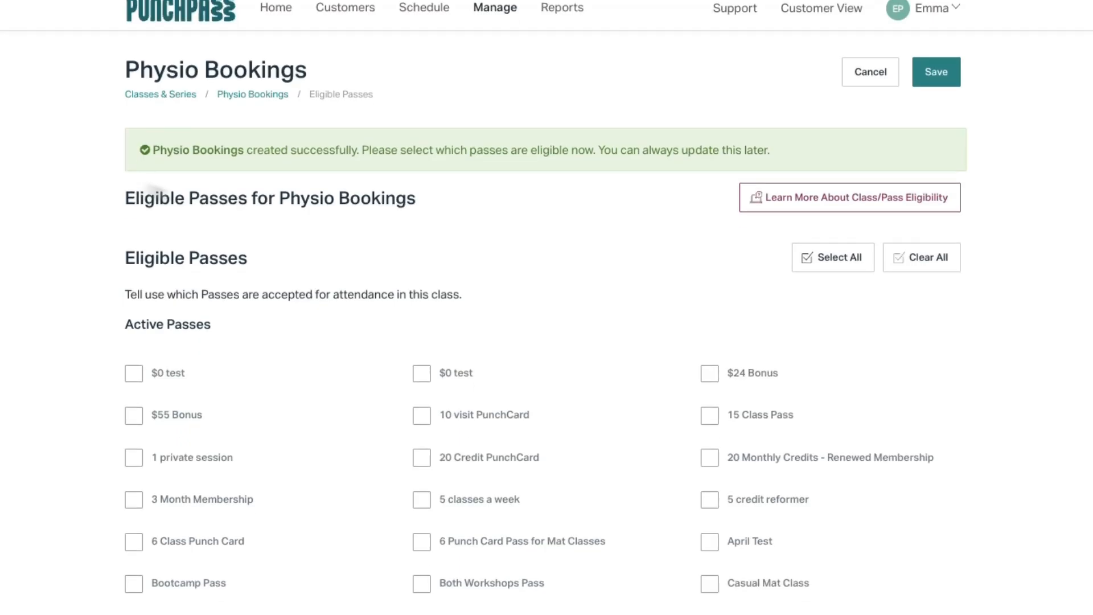
{"action": "left_click", "coordinate": [211, 244]}
{"action": "left_click", "coordinate": [212, 327]}
{"action": "left_click", "coordinate": [462, 243]}
{"action": "scroll", "coordinate": [626, 245], "scroll_direction": "down", "scroll_amount": 12}
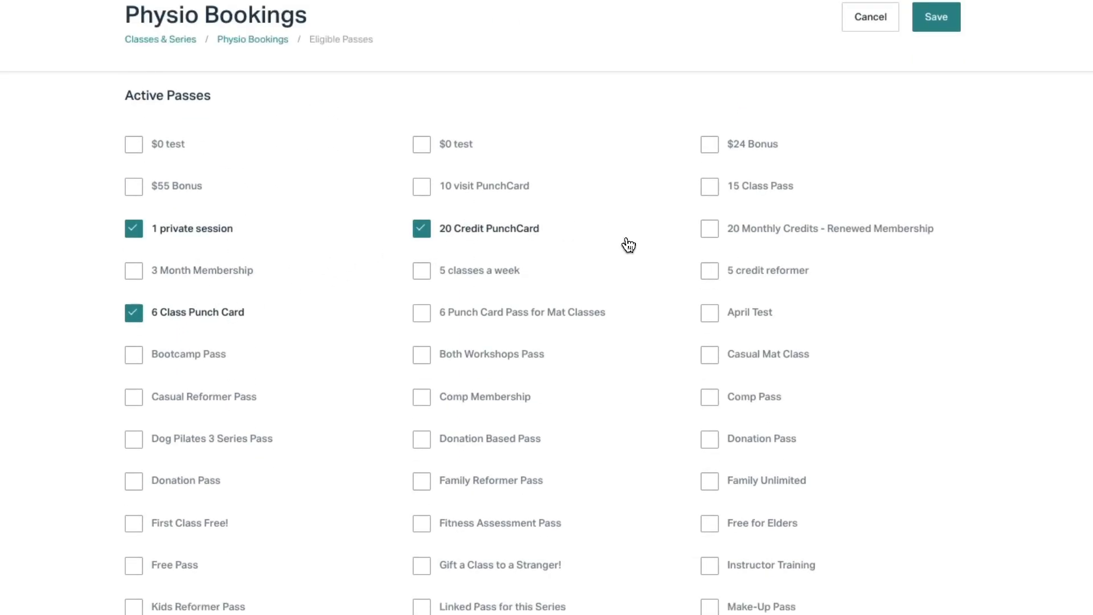
{"action": "left_click", "coordinate": [941, 24]}
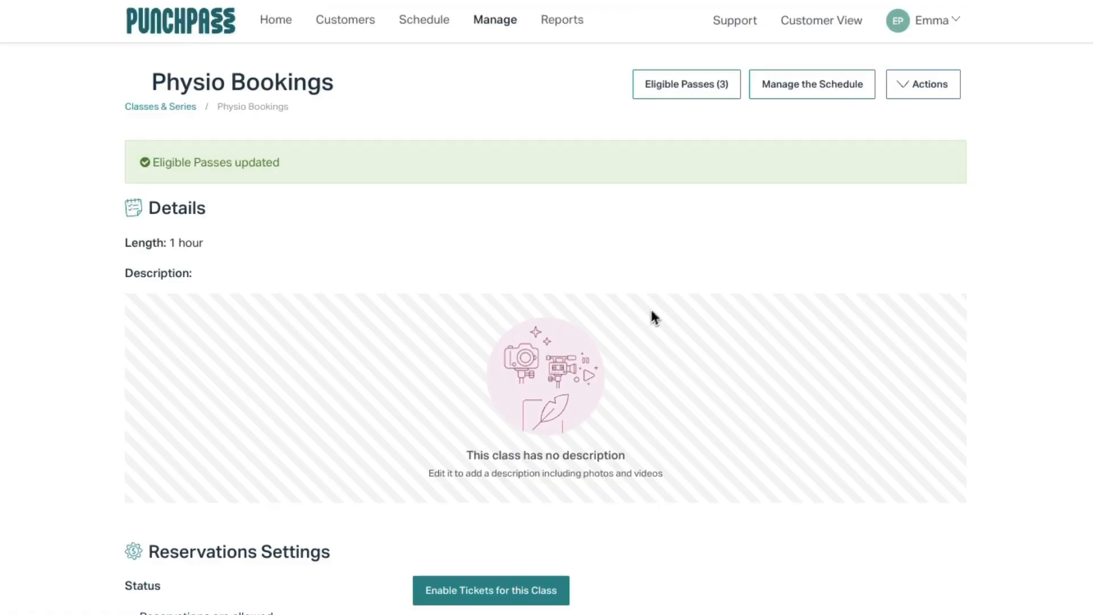
- Enable appointments for the Physio Bookings class so all its classes go on the Appointments Schedule
{"action": "left_click", "coordinate": [898, 92]}
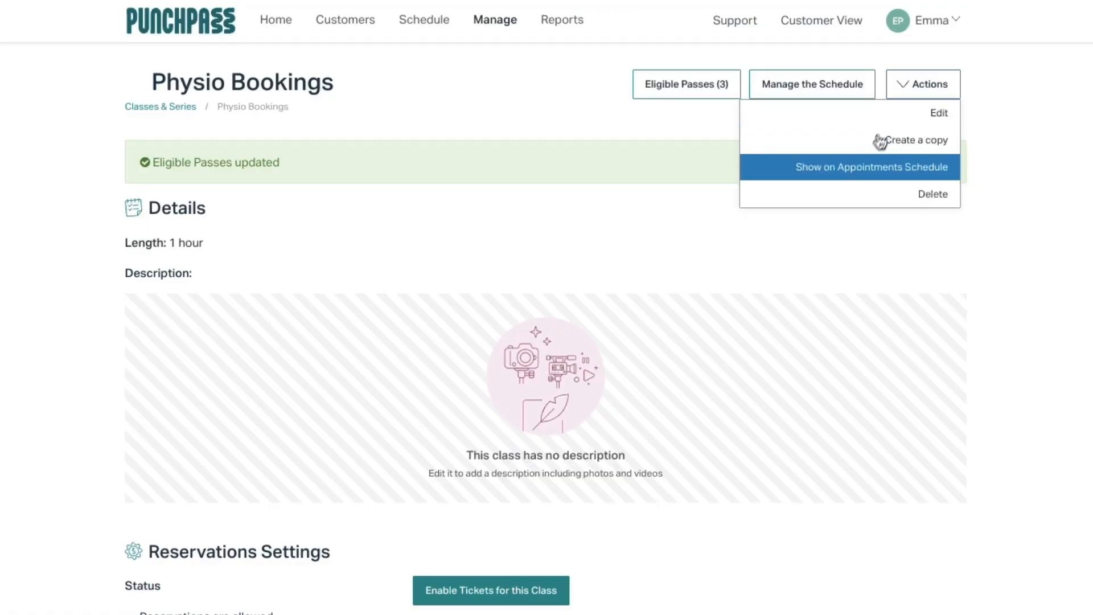
{"action": "left_click", "coordinate": [898, 174]}
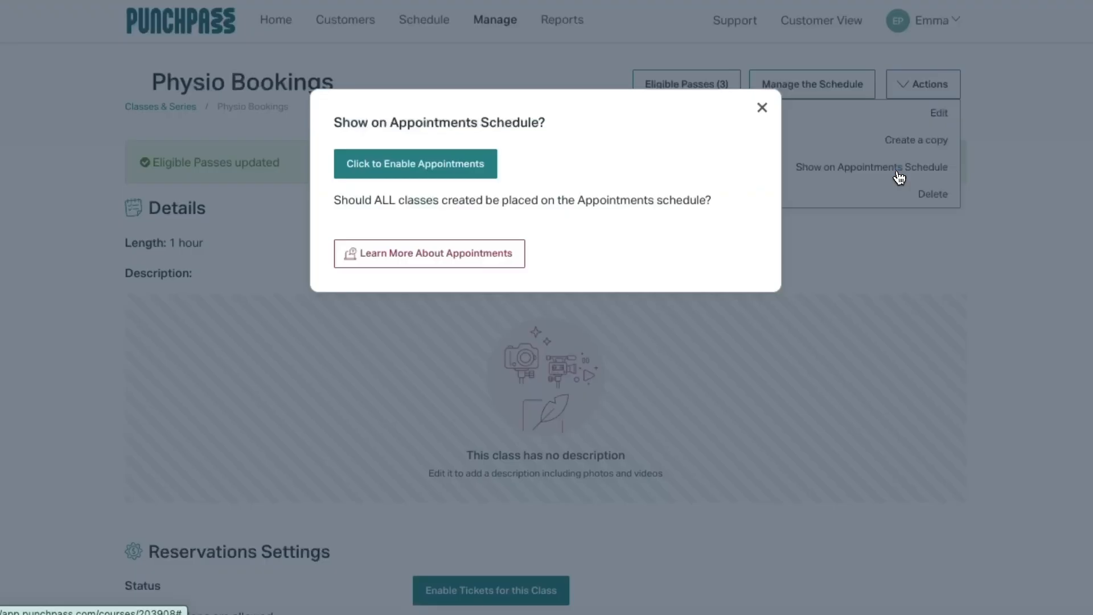
{"action": "left_click", "coordinate": [456, 171]}
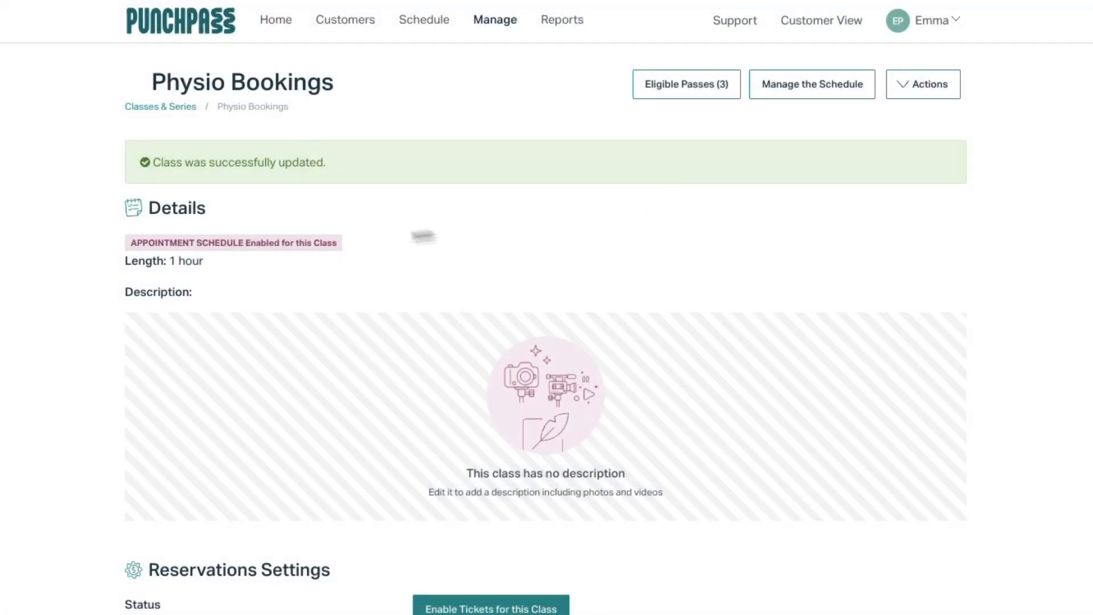
{"action": "left_click_drag", "start_coordinate": [132, 246], "coordinate": [339, 247]}
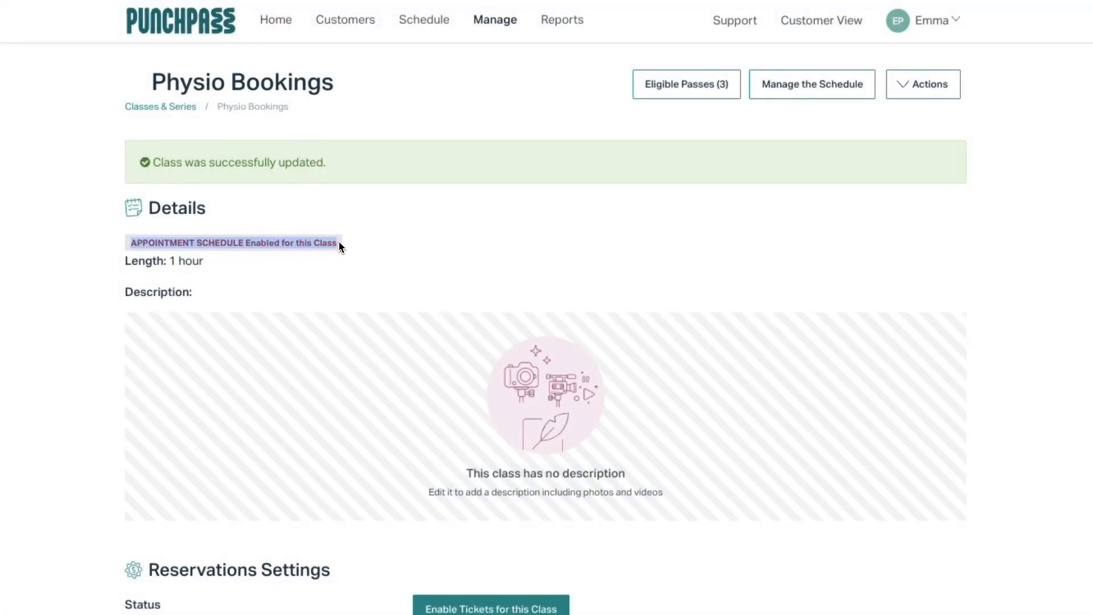
{"action": "left_click", "coordinate": [462, 240]}
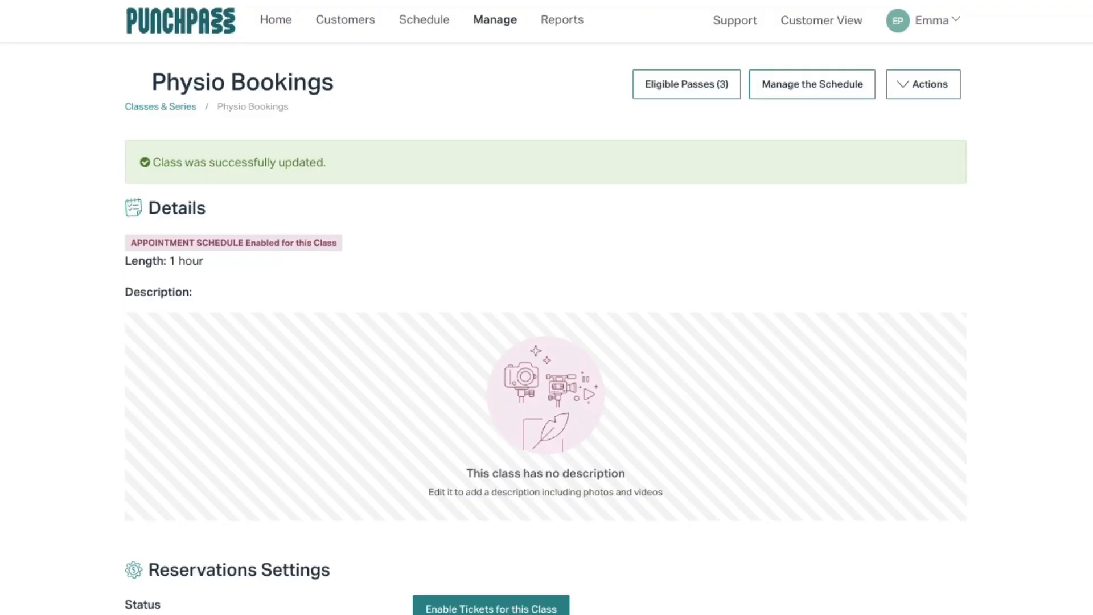
- Open the class's repeating schedule and fill in a new time for Monday at 12:00 PM, starting April 29, 2026
{"action": "scroll", "coordinate": [706, 246], "scroll_direction": "down", "scroll_amount": 12}
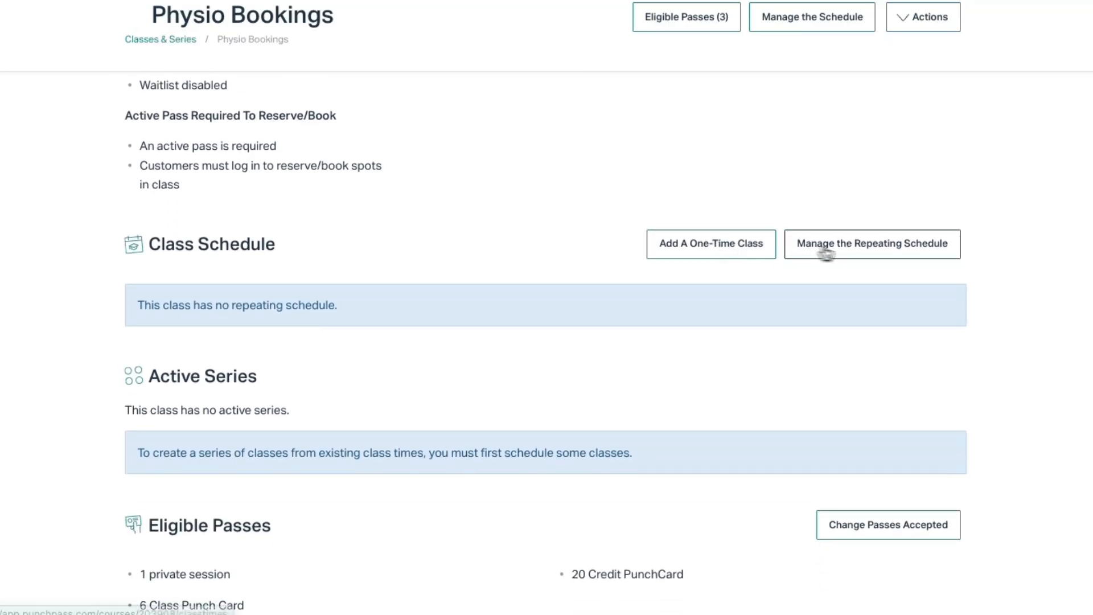
{"action": "left_click", "coordinate": [822, 260]}
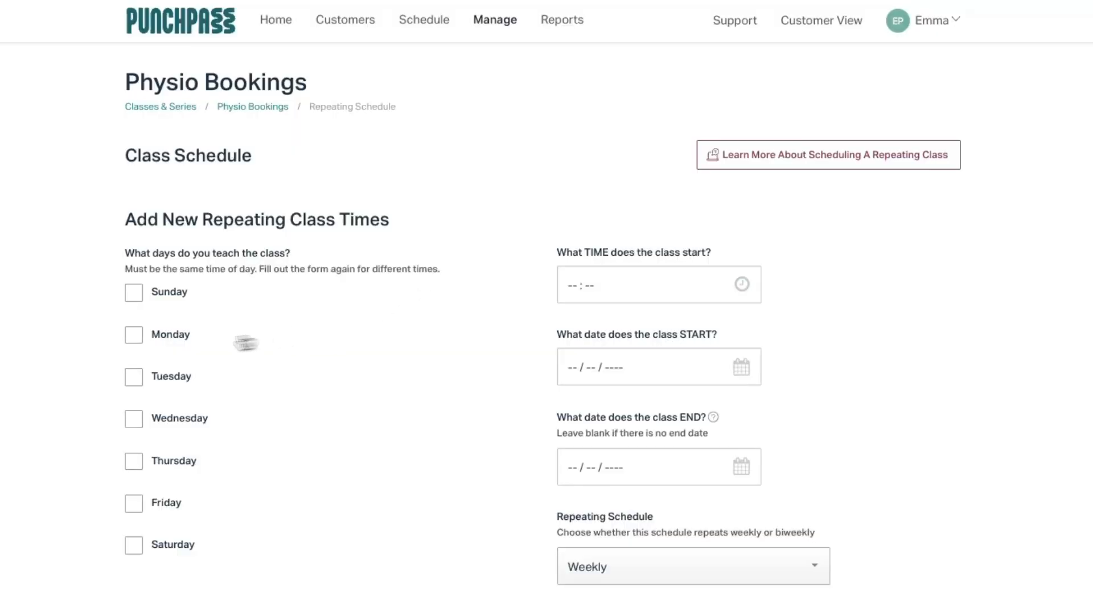
{"action": "left_click", "coordinate": [134, 336]}
{"action": "left_click", "coordinate": [684, 295]}
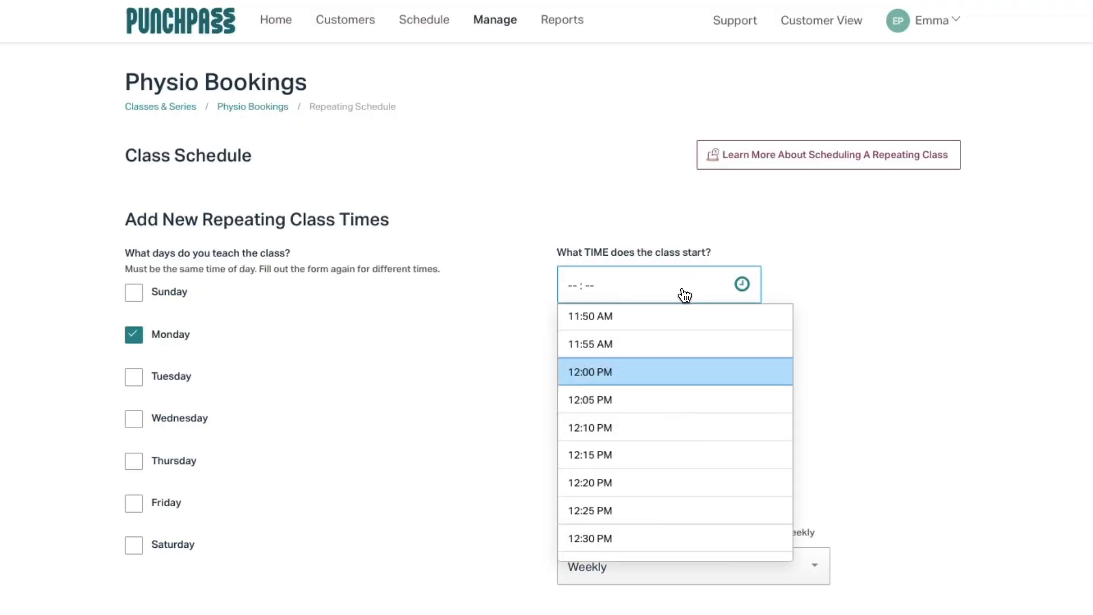
{"action": "left_click", "coordinate": [649, 373]}
{"action": "scroll", "coordinate": [728, 367], "scroll_direction": "down", "scroll_amount": 3}
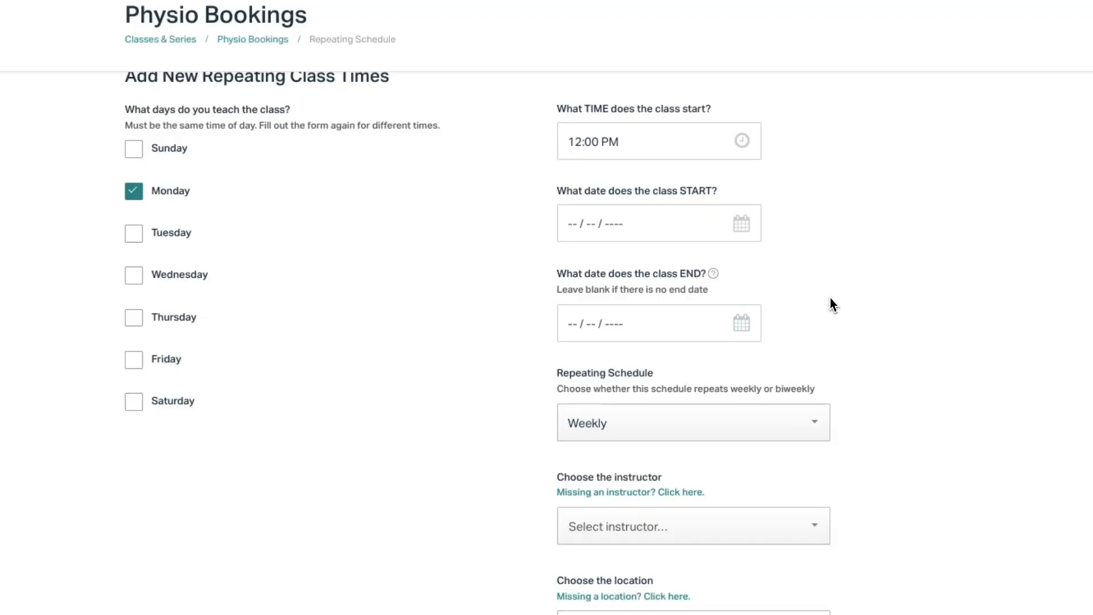
{"action": "left_click", "coordinate": [750, 239]}
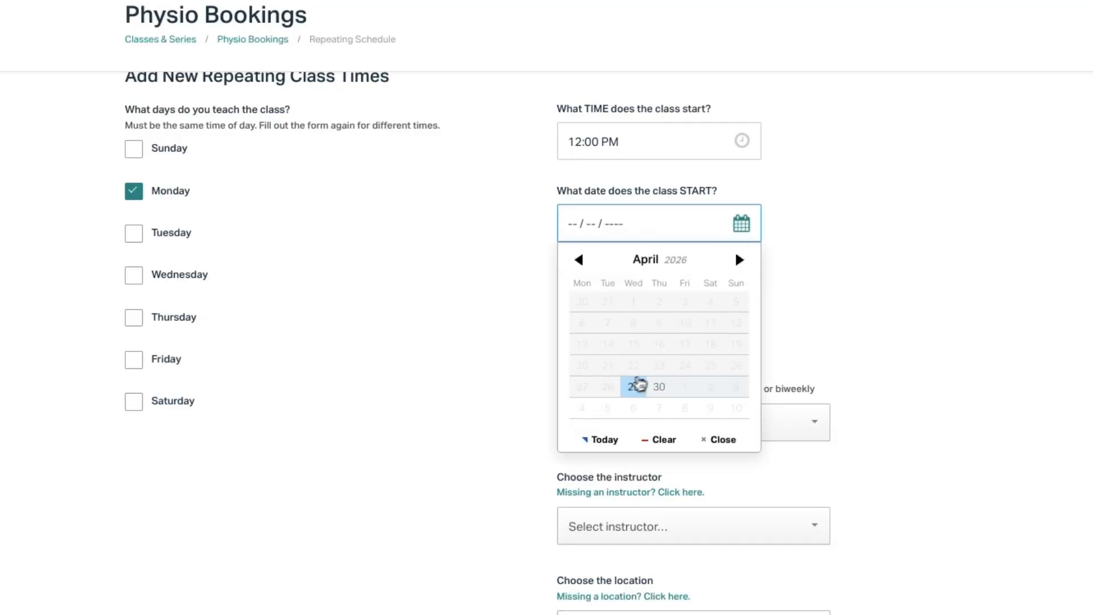
{"action": "left_click", "coordinate": [633, 387]}
- Assign the last listed instructor and the Wellington location, and add the repeating class time to the schedule
{"action": "scroll", "coordinate": [750, 379], "scroll_direction": "down", "scroll_amount": 5}
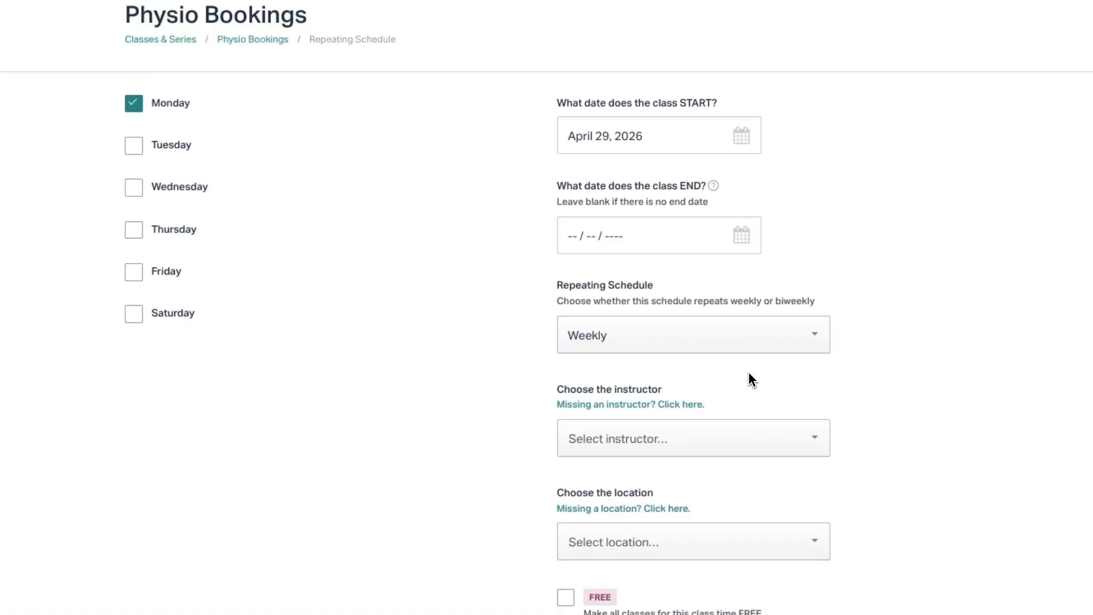
{"action": "left_click", "coordinate": [634, 274]}
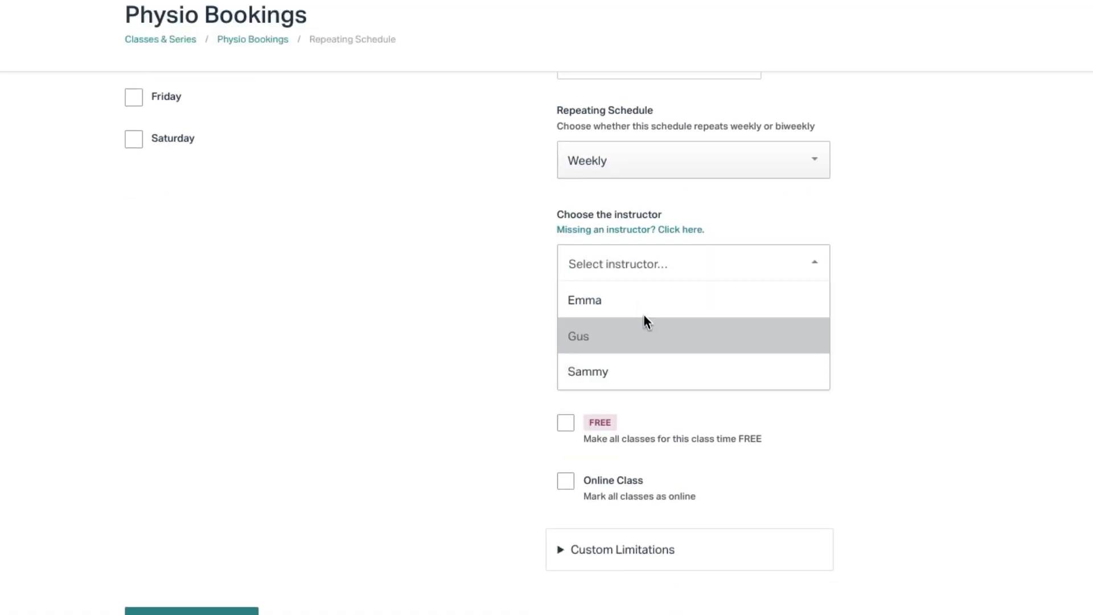
{"action": "left_click", "coordinate": [635, 370]}
{"action": "scroll", "coordinate": [635, 368], "scroll_direction": "down", "scroll_amount": 3}
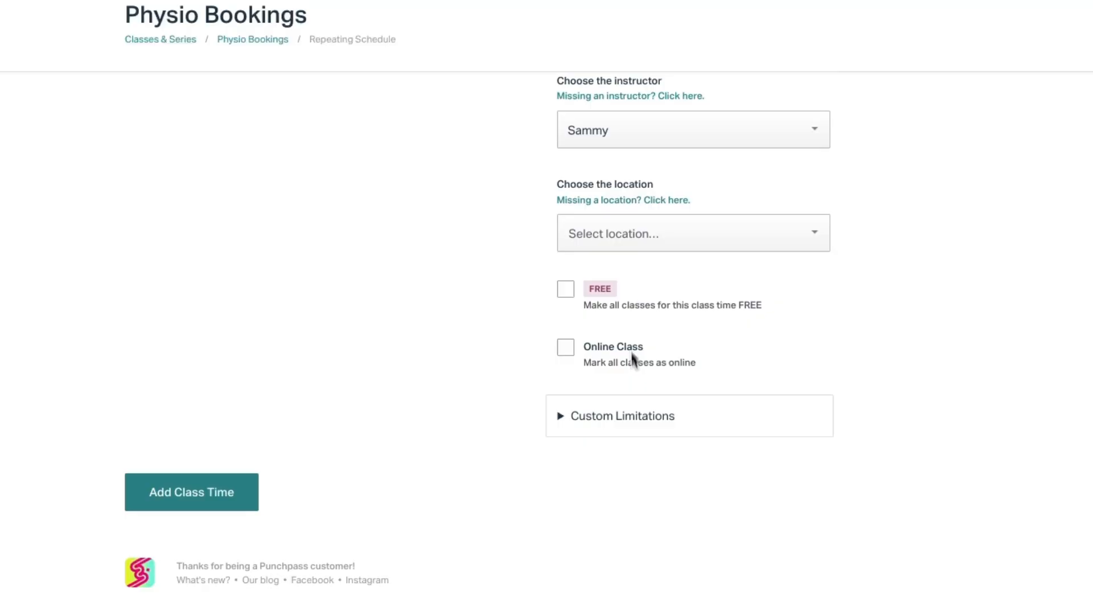
{"action": "left_click", "coordinate": [615, 243]}
{"action": "left_click", "coordinate": [624, 343]}
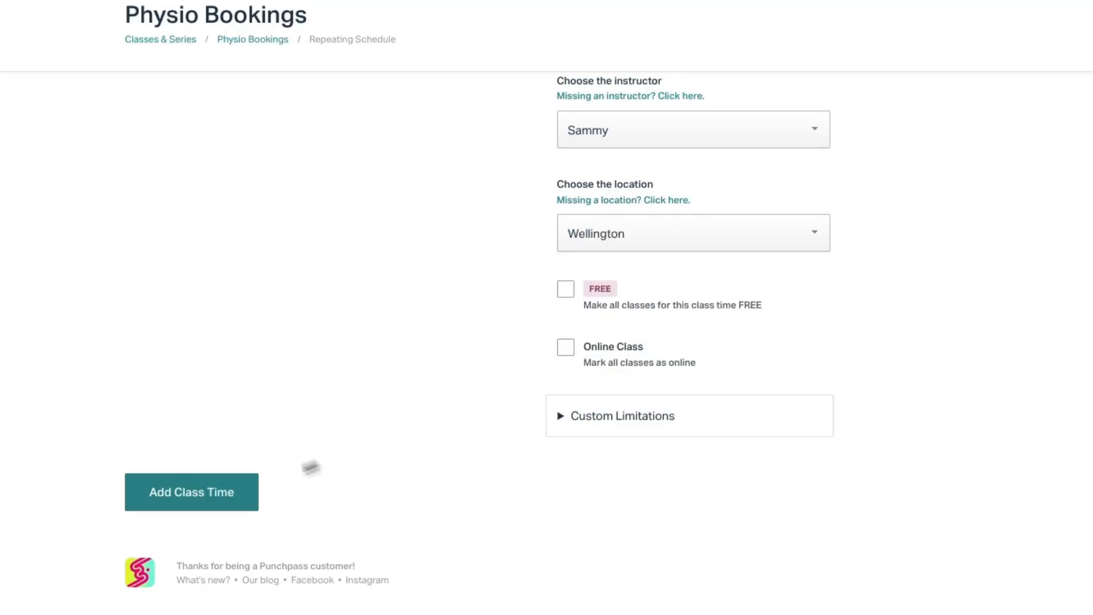
{"action": "left_click", "coordinate": [242, 493]}
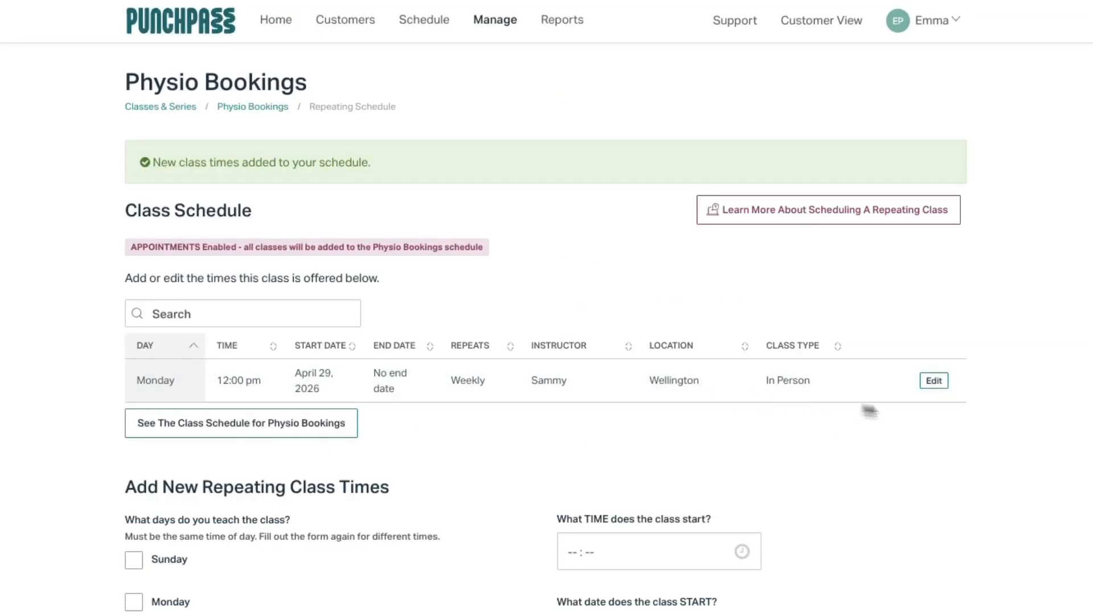
- Add a weekly Wednesday 1:00 PM class time starting April 29, 2026, with the same instructor and the Wellington location
{"action": "scroll", "coordinate": [339, 439], "scroll_direction": "down", "scroll_amount": 5}
{"action": "scroll", "coordinate": [336, 438], "scroll_direction": "down", "scroll_amount": 2}
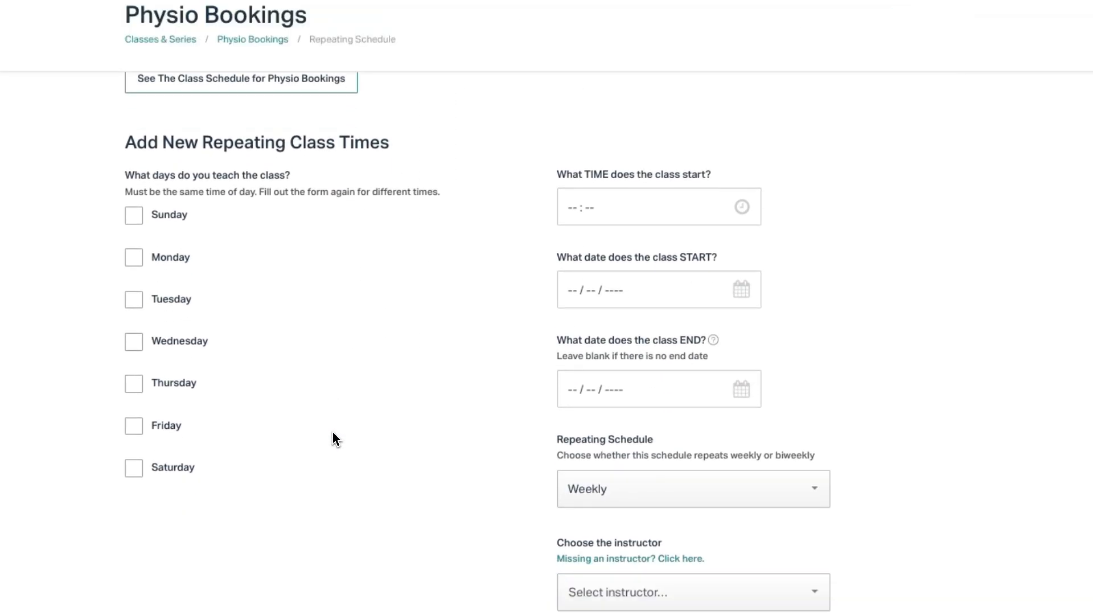
{"action": "left_click", "coordinate": [135, 344]}
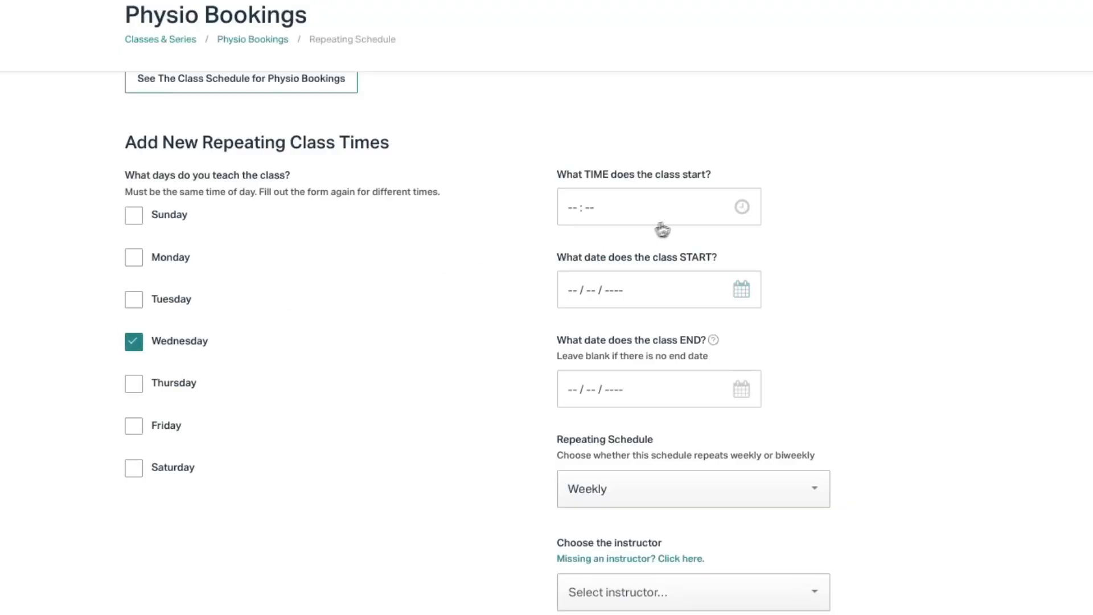
{"action": "left_click", "coordinate": [671, 222]}
{"action": "scroll", "coordinate": [649, 341], "scroll_direction": "down", "scroll_amount": 5}
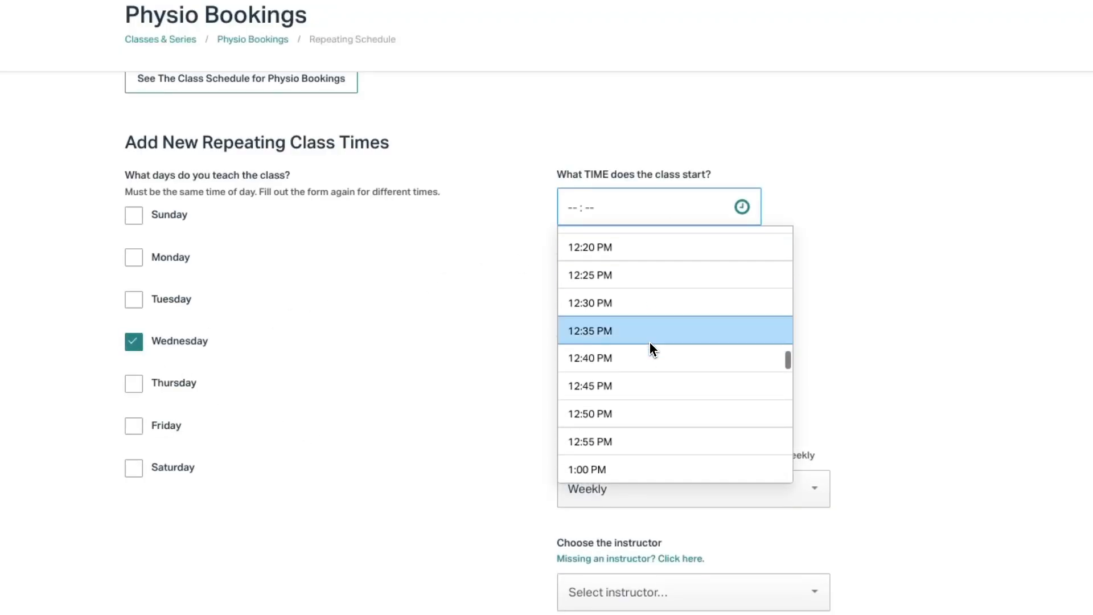
{"action": "left_click", "coordinate": [649, 344]}
{"action": "scroll", "coordinate": [610, 344], "scroll_direction": "down", "scroll_amount": 10}
{"action": "left_click", "coordinate": [159, 505]}
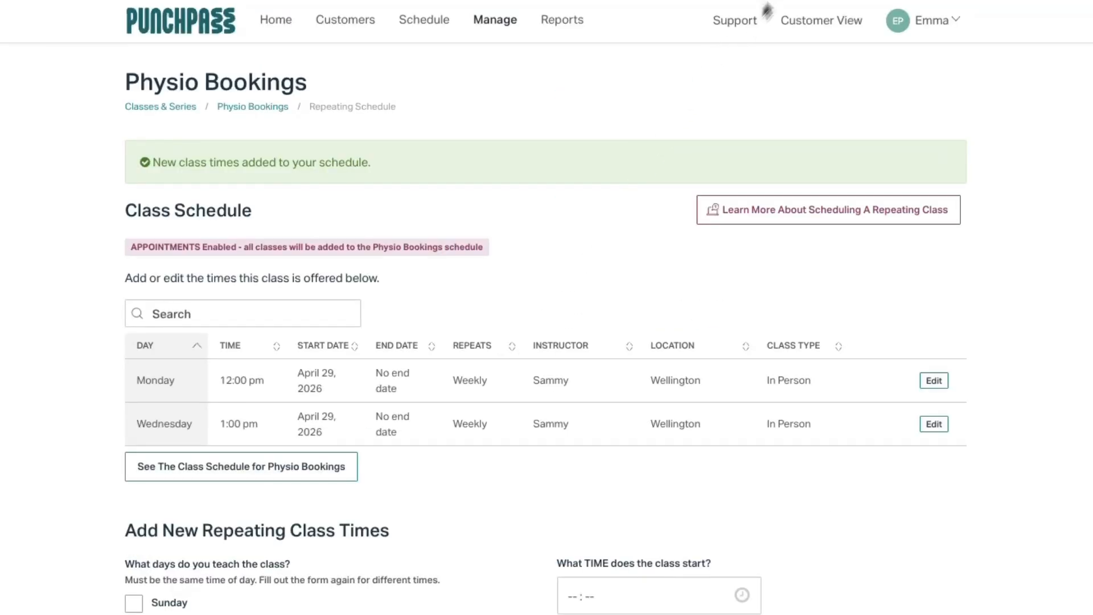
- Review the Physio Bookings appointments in the customer view for the current week and the two following weeks
{"action": "key", "text": "ctrl+Tab"}
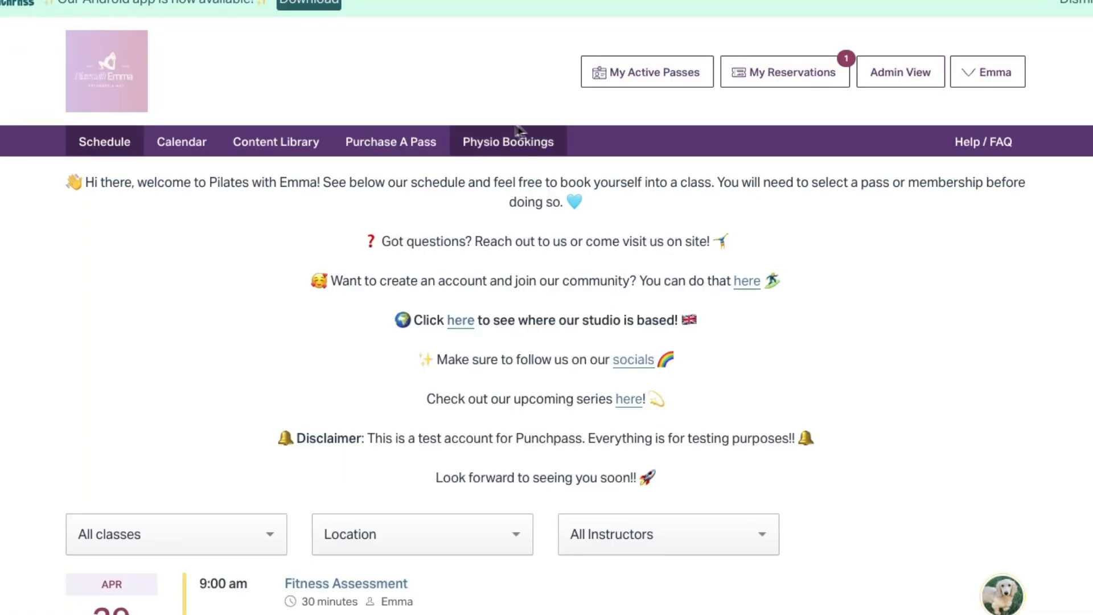
{"action": "left_click", "coordinate": [483, 157]}
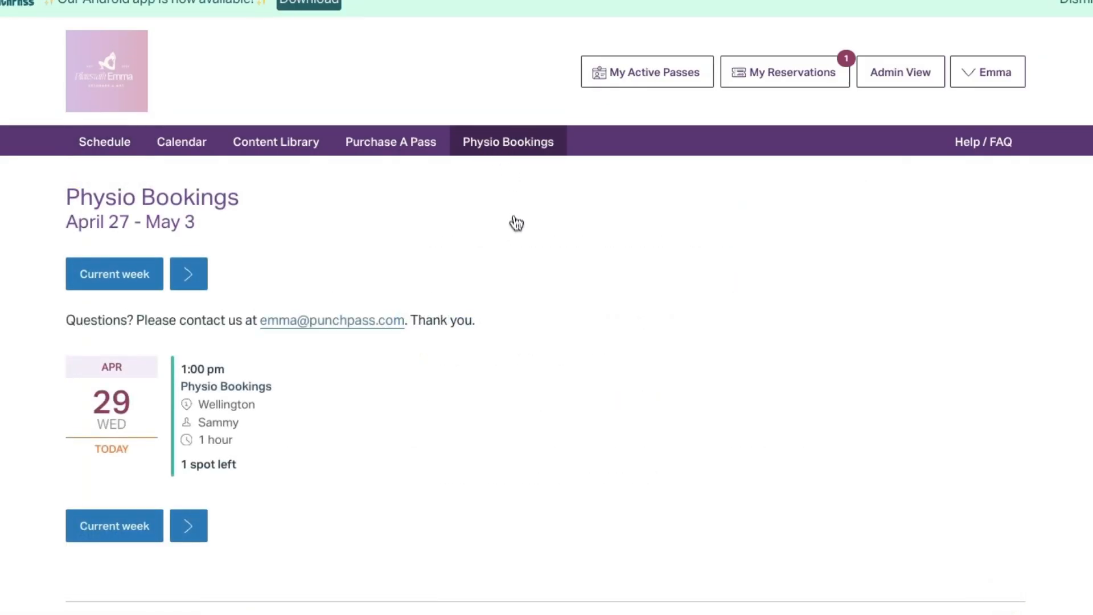
{"action": "scroll", "coordinate": [512, 220], "scroll_direction": "down", "scroll_amount": 1}
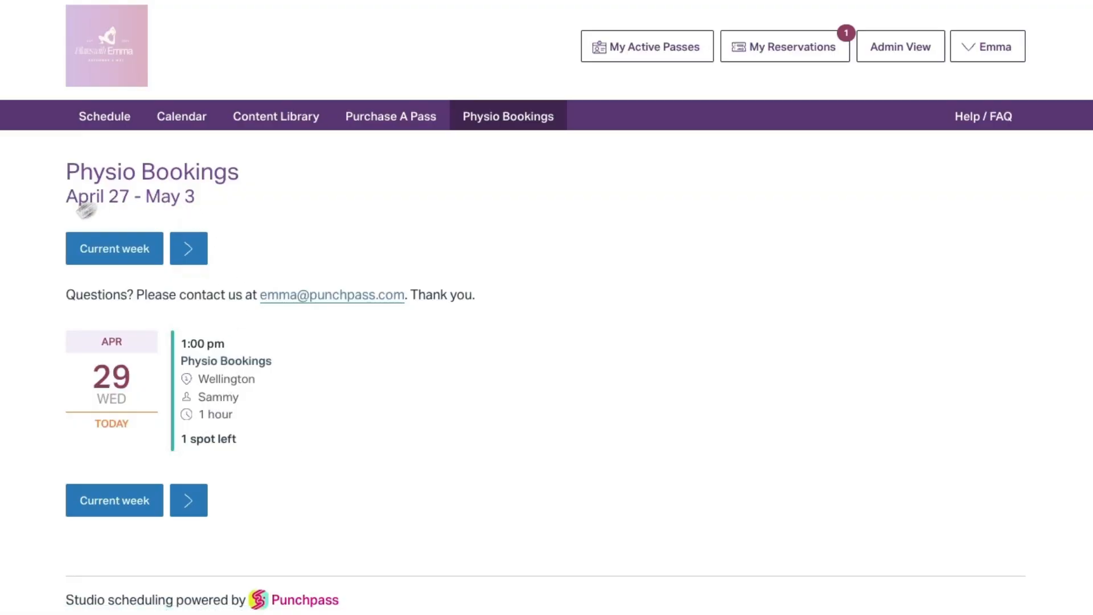
{"action": "left_click", "coordinate": [201, 506]}
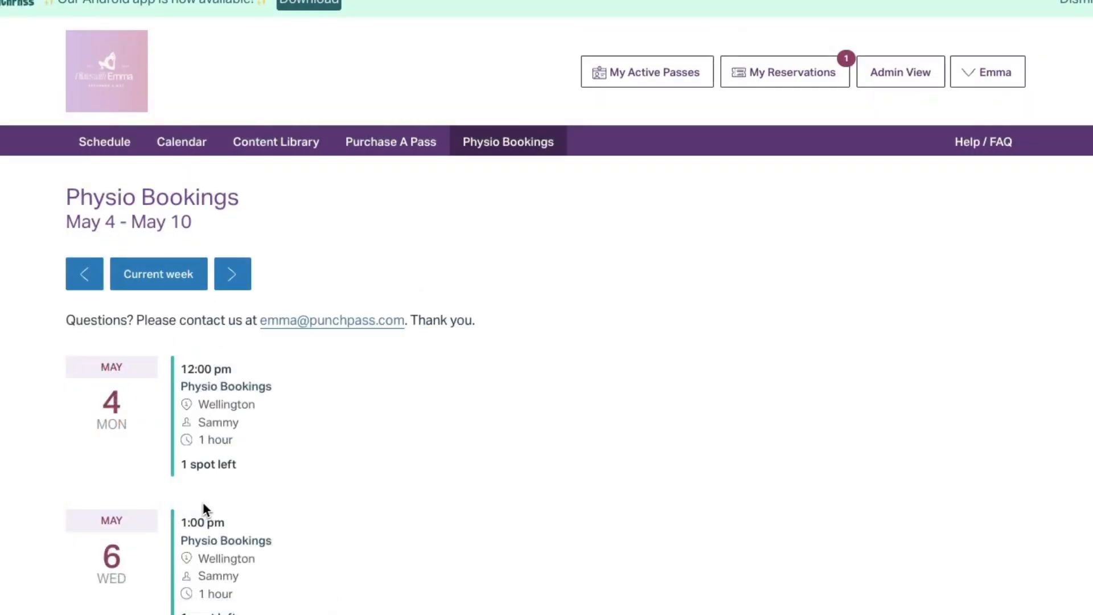
{"action": "scroll", "coordinate": [200, 507], "scroll_direction": "down", "scroll_amount": 3}
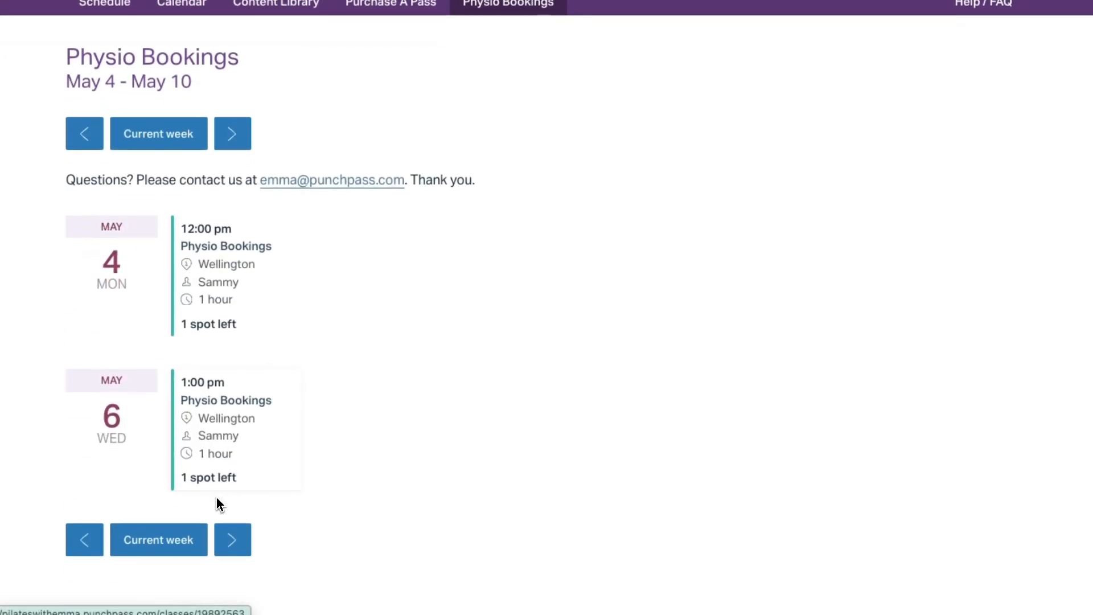
{"action": "left_click", "coordinate": [242, 550]}
{"action": "scroll", "coordinate": [267, 494], "scroll_direction": "down", "scroll_amount": 3}
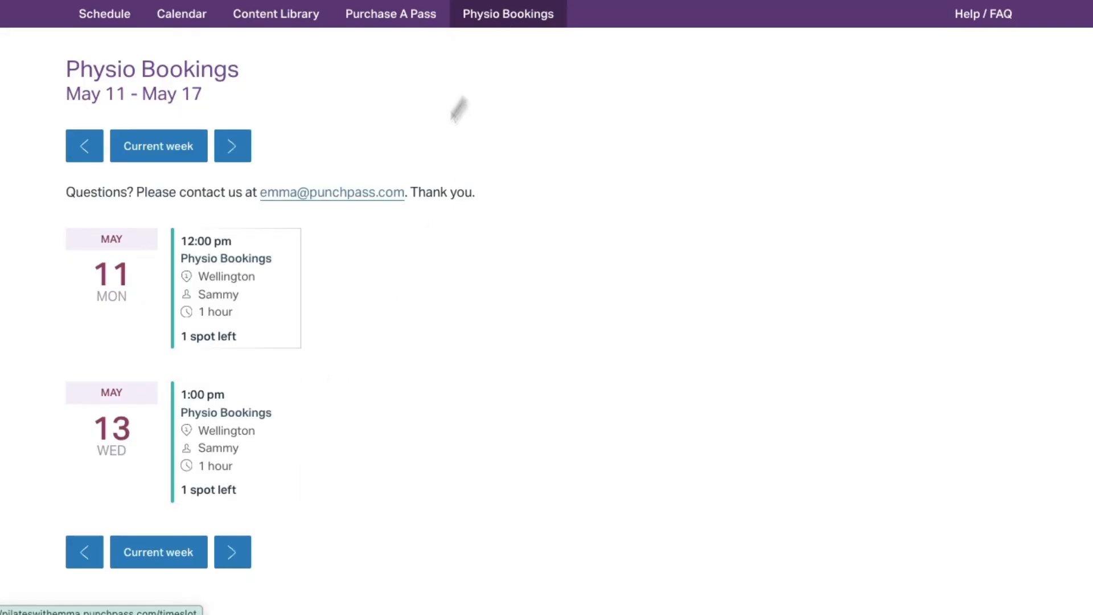
- Check which passes are offered when booking the May 11 12:00 pm appointment, and look over the main public schedule
{"action": "left_click", "coordinate": [256, 331]}
{"action": "left_click", "coordinate": [402, 361]}
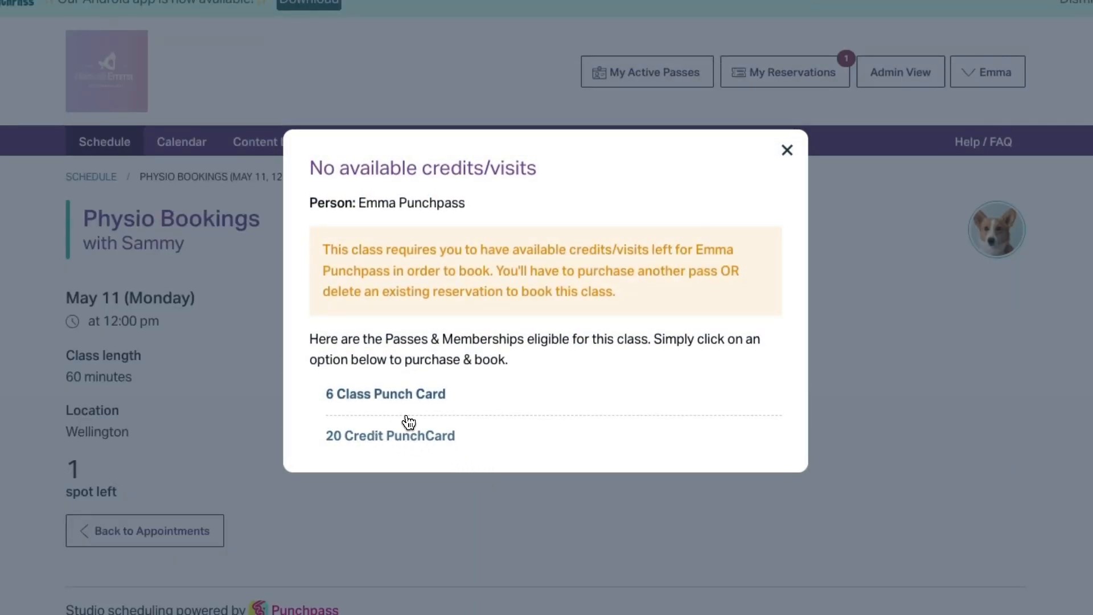
{"action": "left_click", "coordinate": [786, 151]}
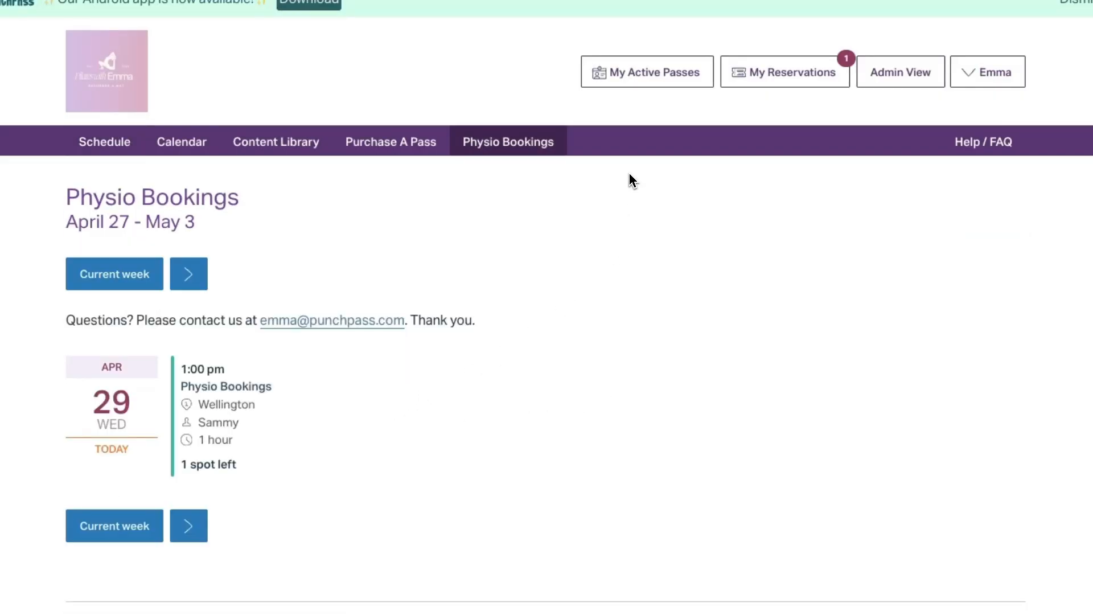
{"action": "left_click", "coordinate": [116, 150]}
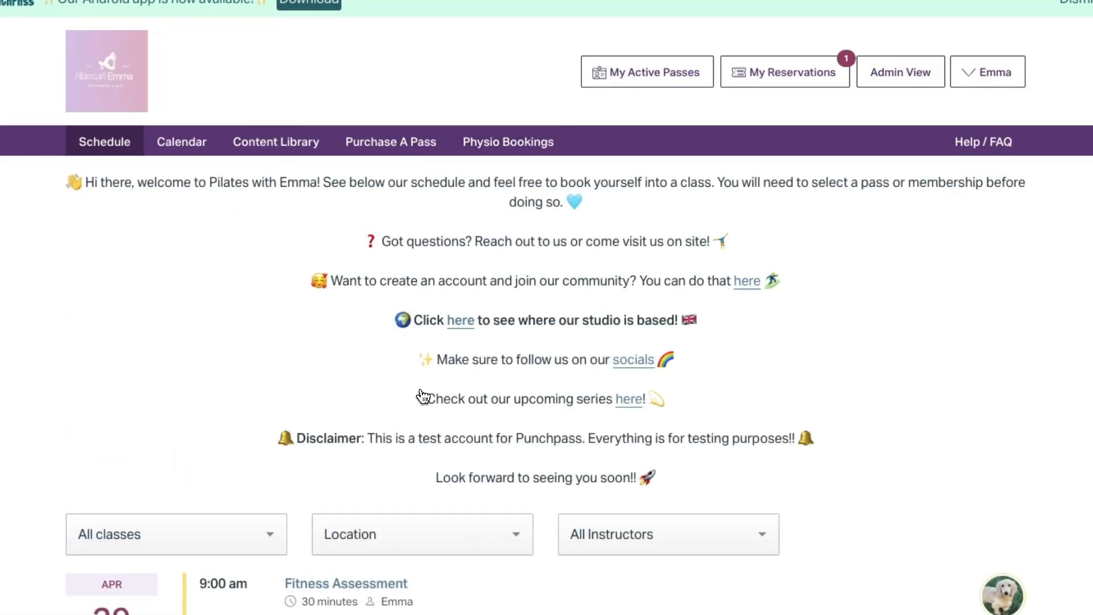
{"action": "scroll", "coordinate": [399, 401], "scroll_direction": "down", "scroll_amount": 1}
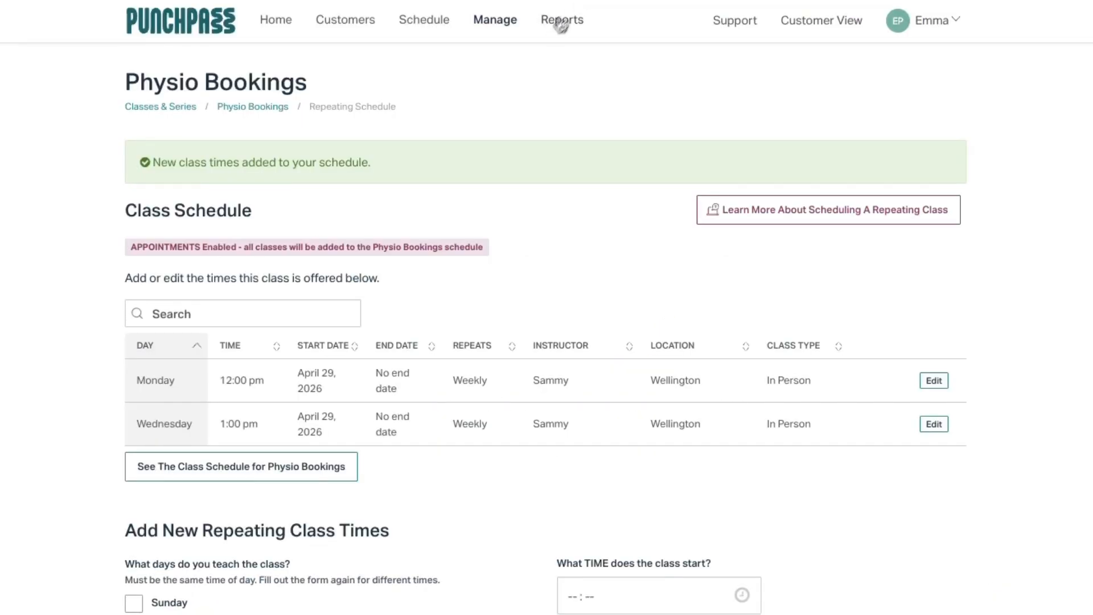
- Set the Appointment Schedule button text to "Physio Sessions" in the Public Schedule settings, save, and open that page in the customer view
{"action": "left_click", "coordinate": [512, 32]}
{"action": "left_click", "coordinate": [548, 248]}
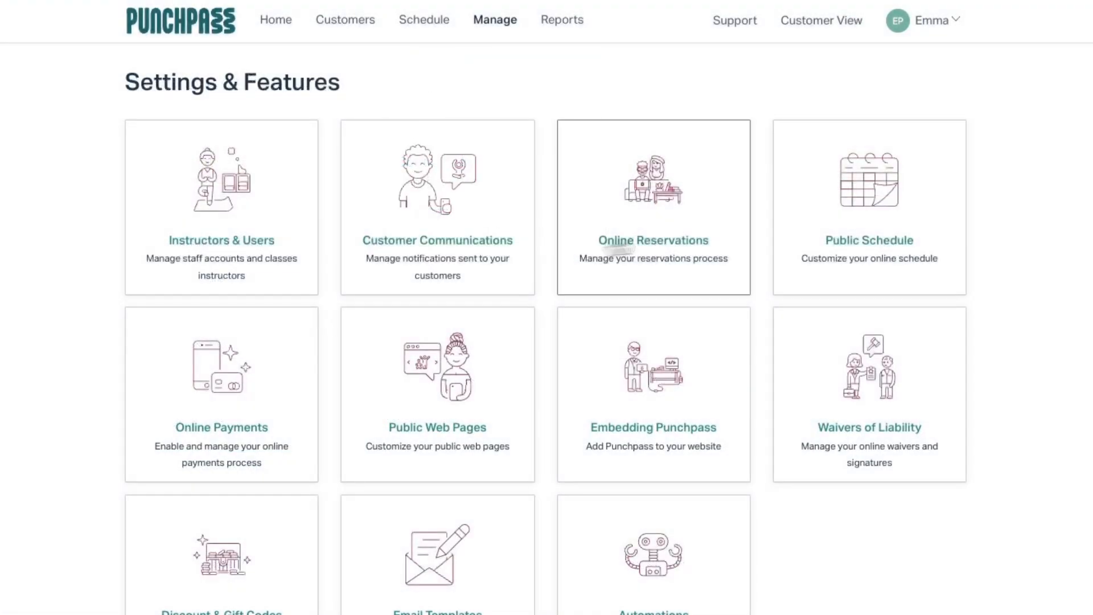
{"action": "left_click", "coordinate": [852, 223]}
{"action": "scroll", "coordinate": [334, 376], "scroll_direction": "down", "scroll_amount": 20}
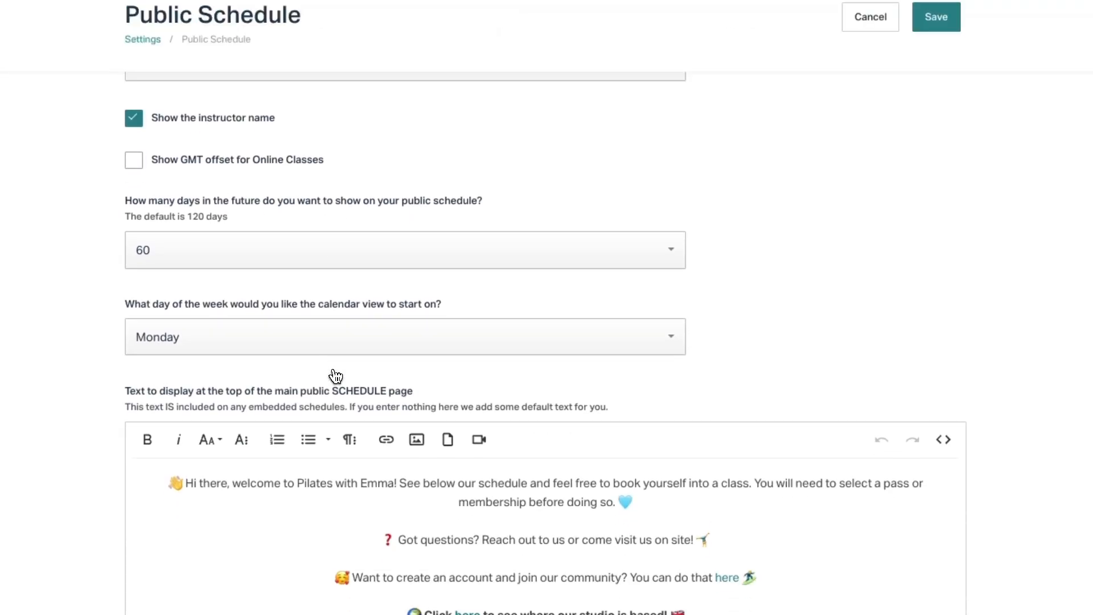
{"action": "scroll", "coordinate": [335, 376], "scroll_direction": "down", "scroll_amount": 1}
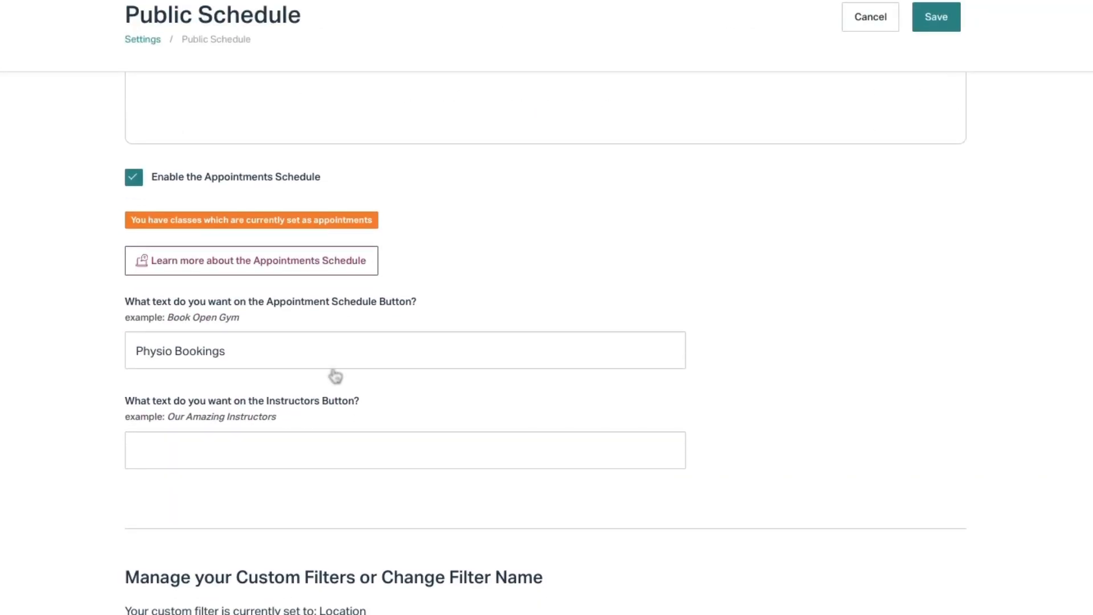
{"action": "double_click", "coordinate": [192, 357]}
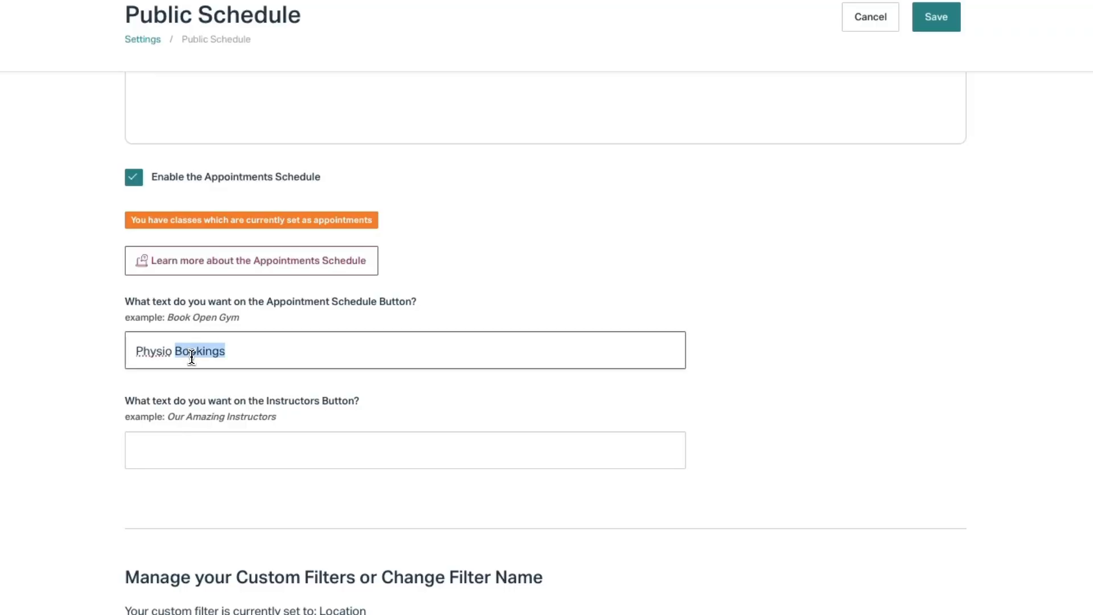
{"action": "type", "text": "Sessions"}
{"action": "left_click", "coordinate": [933, 27]}
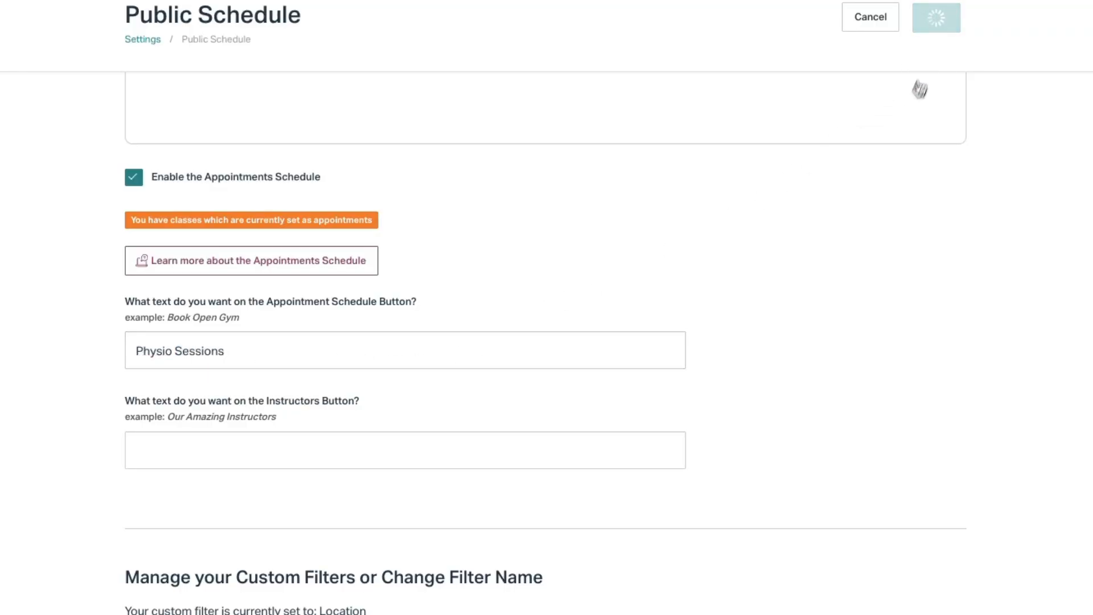
{"action": "left_click", "coordinate": [746, 1]}
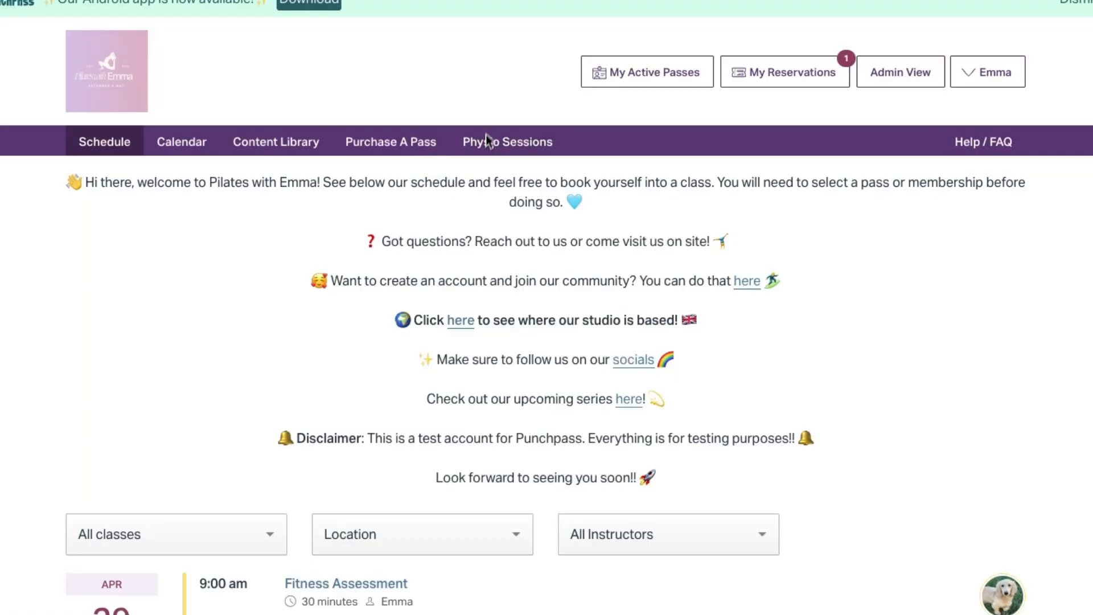
{"action": "left_click", "coordinate": [522, 154]}
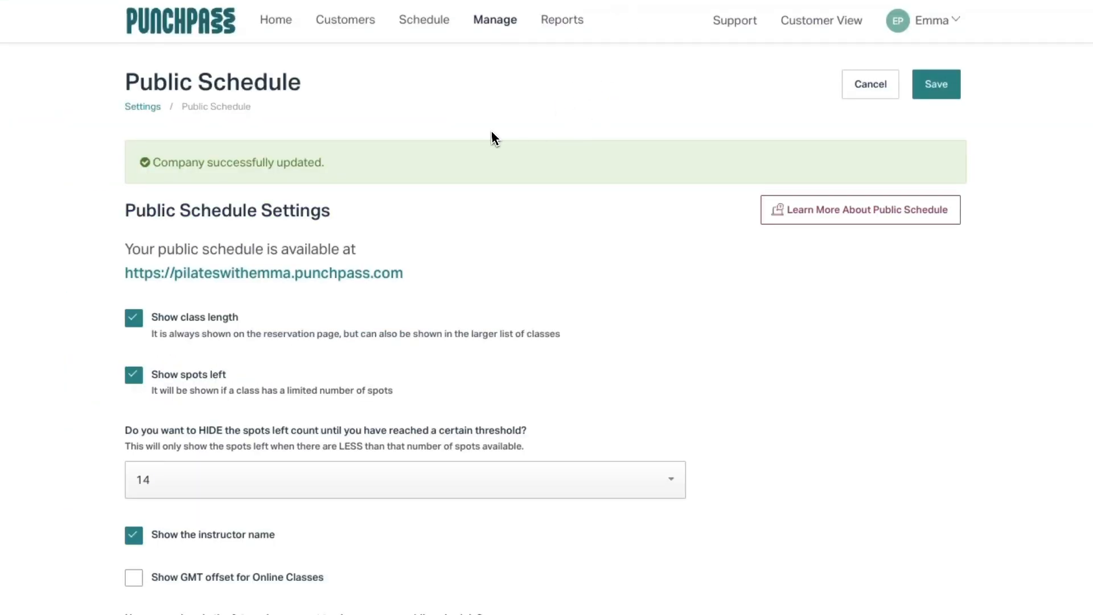
- Look through the admin class calendar for April 2026 and open the separate Appointments schedule
{"action": "left_click", "coordinate": [420, 28]}
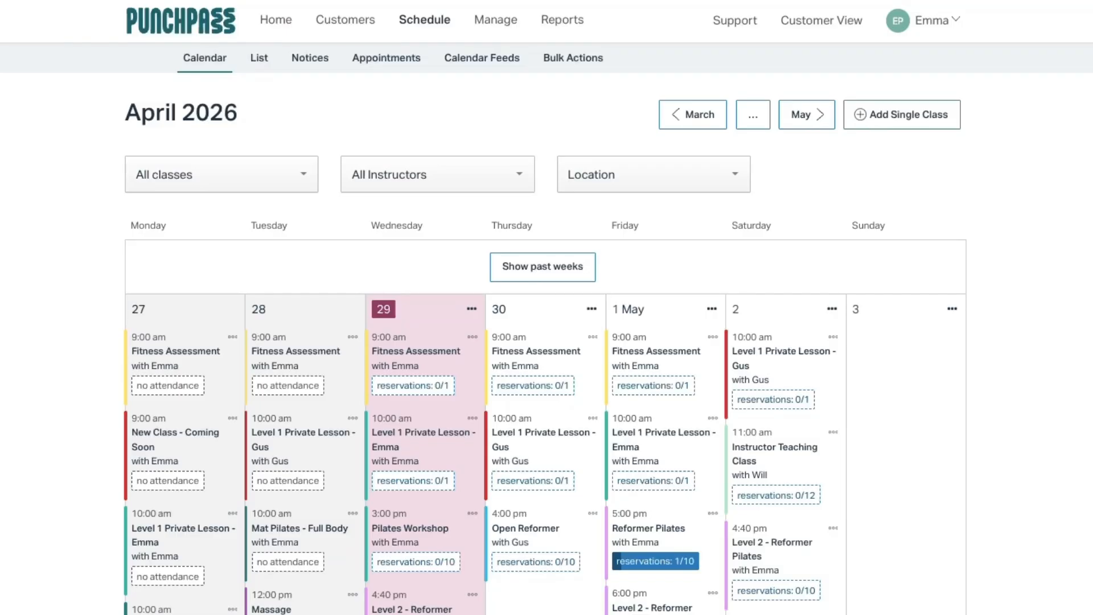
{"action": "scroll", "coordinate": [501, 212], "scroll_direction": "down", "scroll_amount": 3}
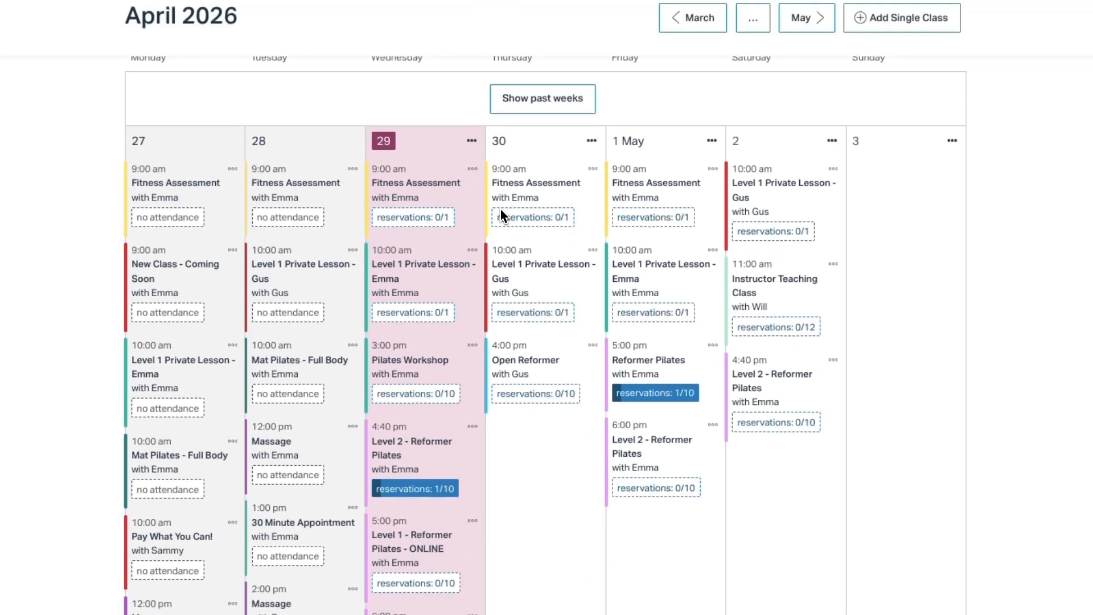
{"action": "scroll", "coordinate": [501, 212], "scroll_direction": "up", "scroll_amount": 2}
{"action": "scroll", "coordinate": [500, 210], "scroll_direction": "up", "scroll_amount": 1}
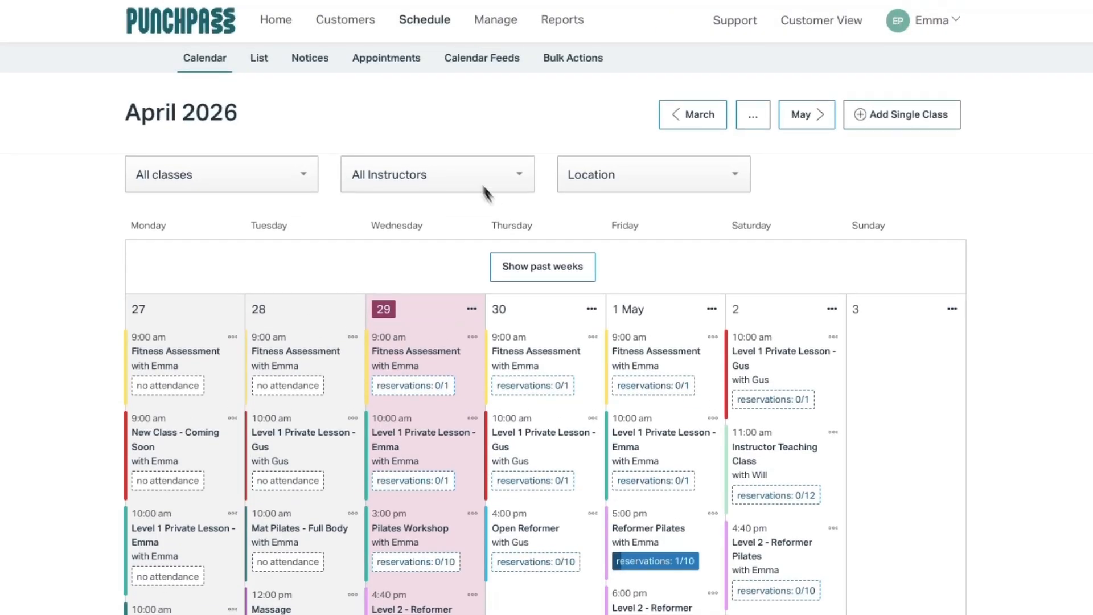
{"action": "left_click", "coordinate": [398, 66]}
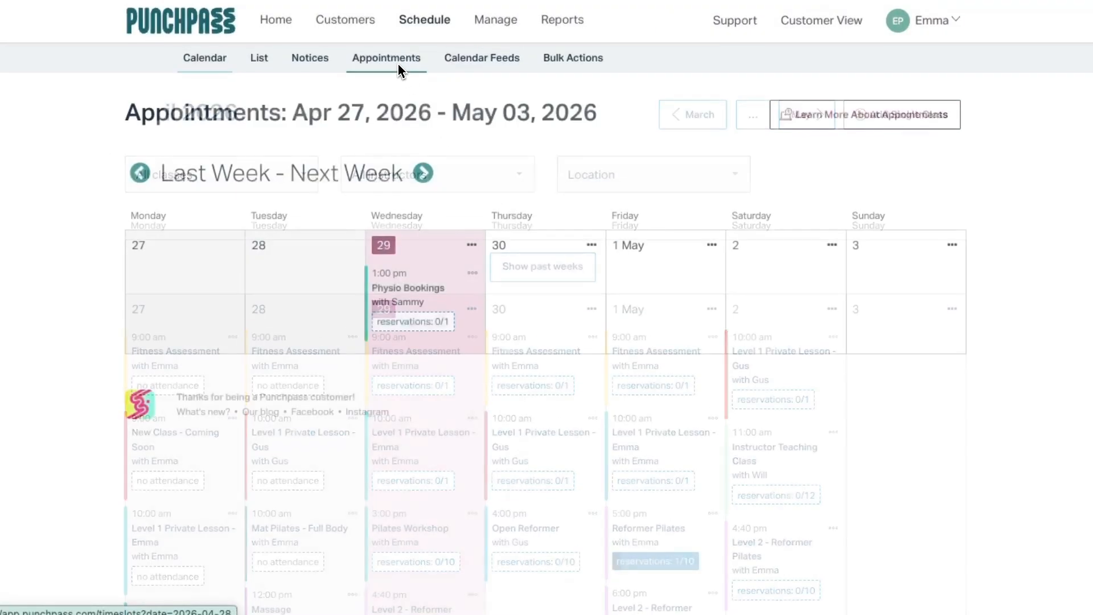
- View the management options for the Wednesday, April 29 1:00 pm Physio Bookings appointment and close them
{"action": "left_click", "coordinate": [453, 307]}
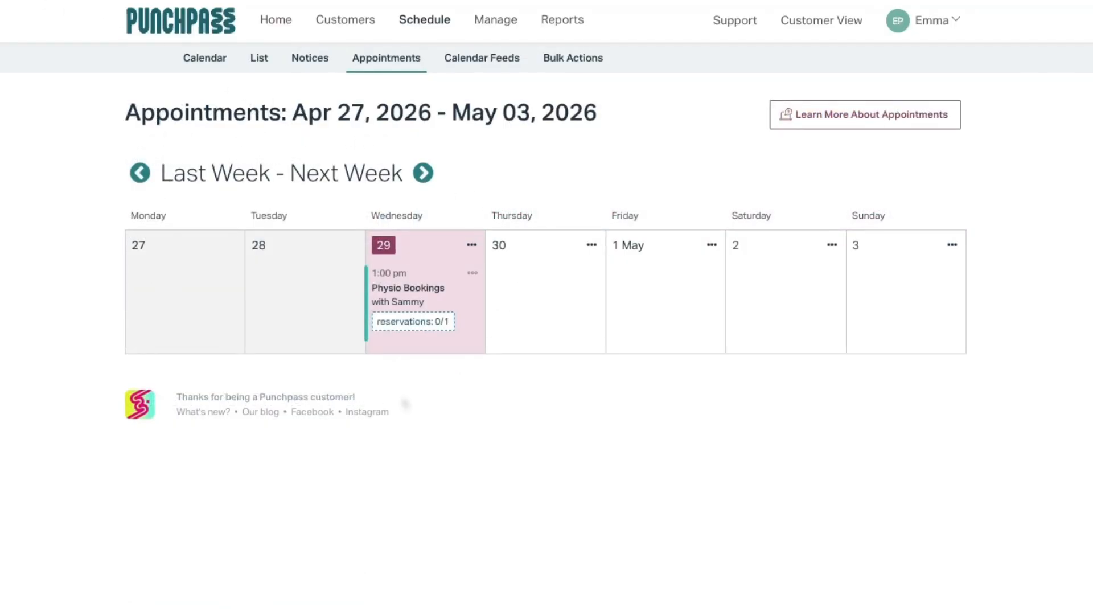
{"action": "left_click", "coordinate": [475, 277]}
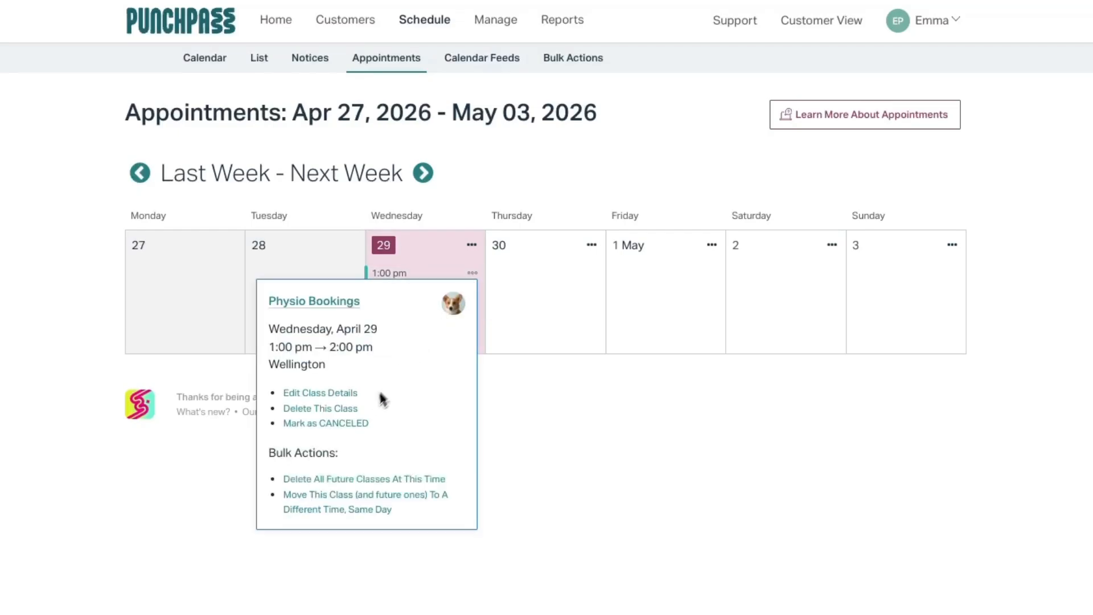
{"action": "left_click", "coordinate": [520, 409]}
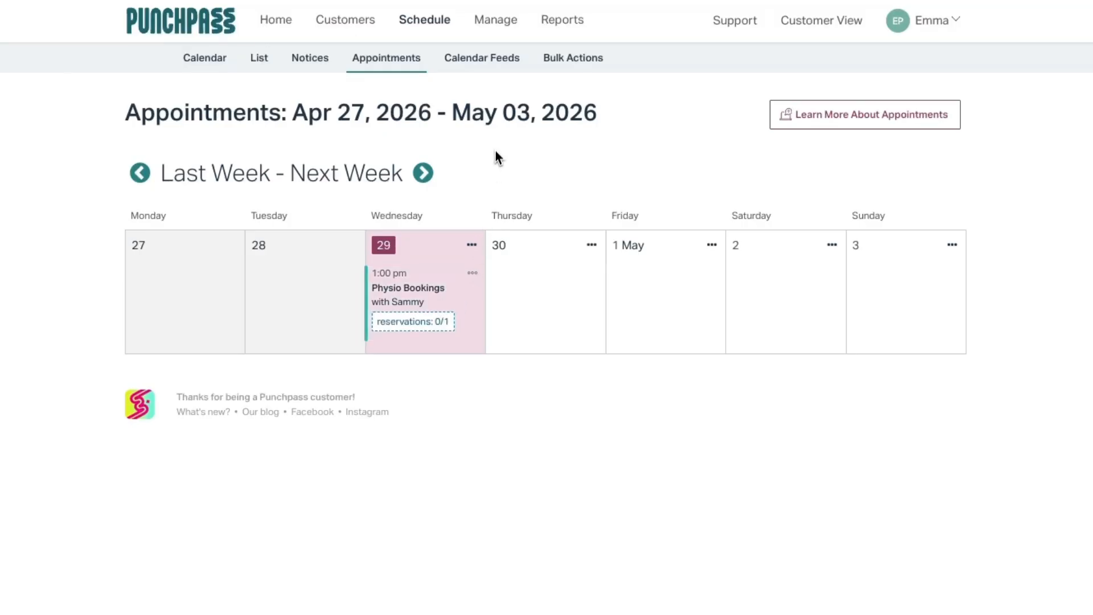
- Add "Physio Sessions with our local qualified physiotherapist," plus the instructor's first name as the public appointments page's top text, and save
{"action": "left_click", "coordinate": [496, 34]}
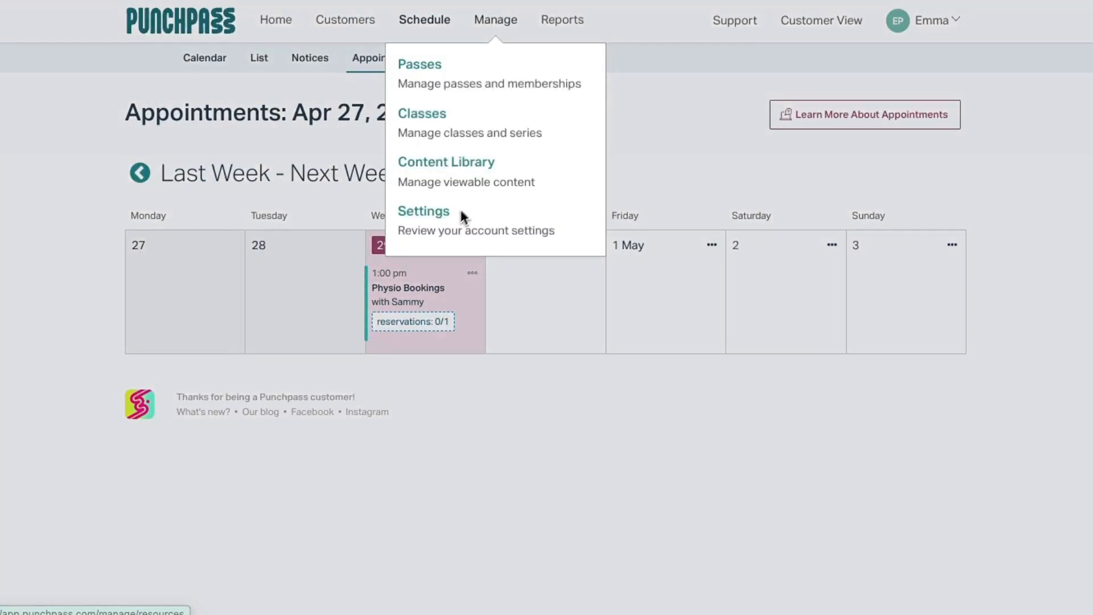
{"action": "left_click", "coordinate": [496, 226]}
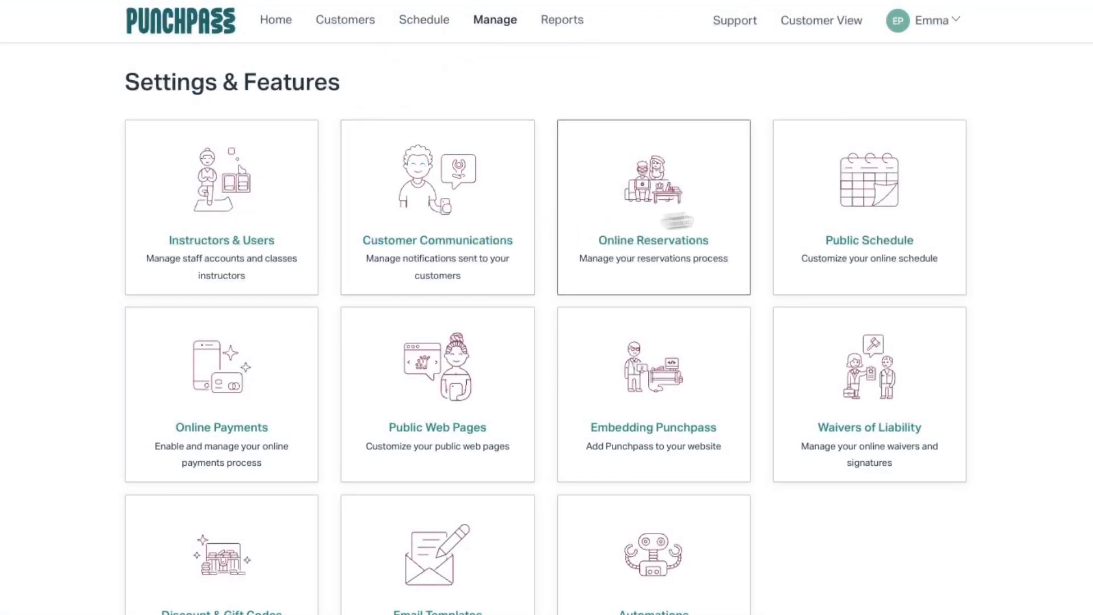
{"action": "left_click", "coordinate": [891, 192]}
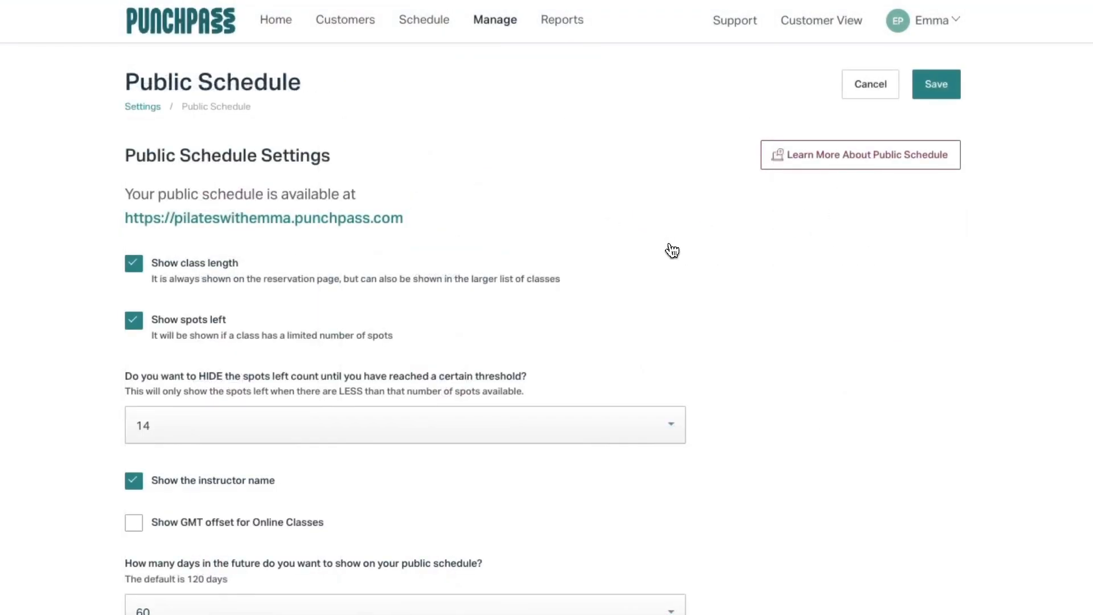
{"action": "scroll", "coordinate": [667, 250], "scroll_direction": "down", "scroll_amount": 13}
{"action": "scroll", "coordinate": [667, 251], "scroll_direction": "down", "scroll_amount": 5}
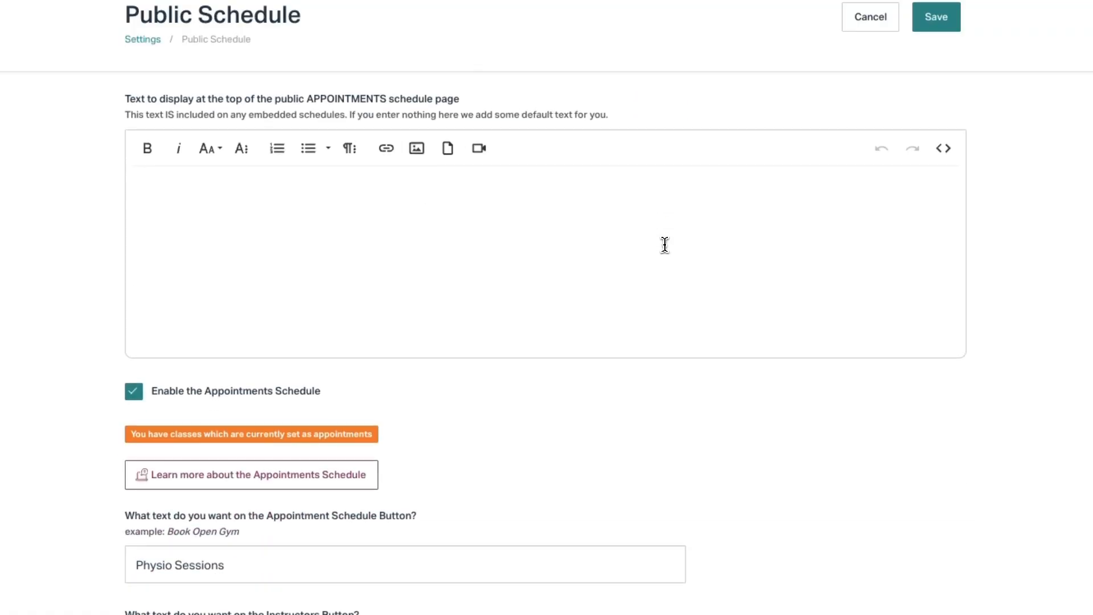
{"action": "left_click", "coordinate": [305, 223]}
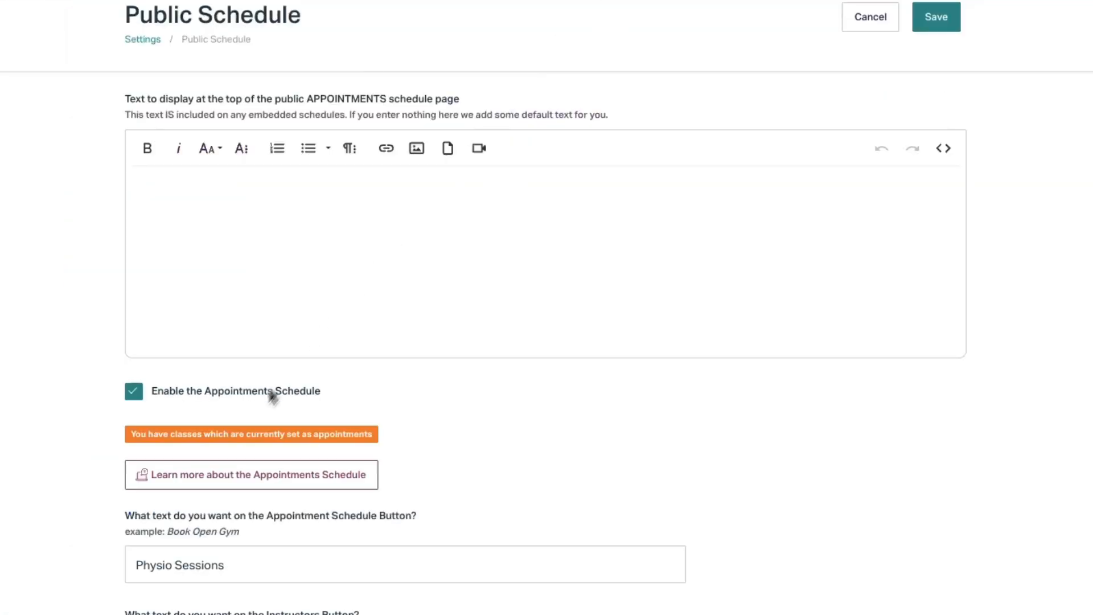
{"action": "left_click", "coordinate": [278, 276]}
{"action": "type", "text": "Physio Sessions with our local qualified physiotherapist, Sammy!"}
{"action": "left_click", "coordinate": [939, 23]}
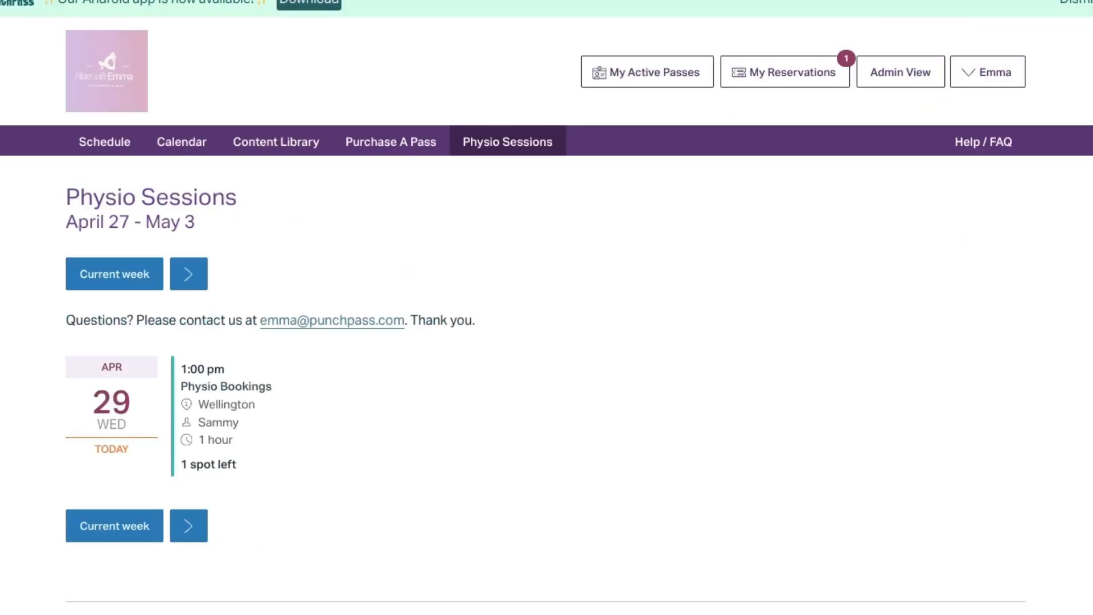
- Reload the customer's Physio Sessions page to check its intro text, and return to the Public Schedule settings
{"action": "key", "text": "super+l"}
{"action": "key", "text": "Return"}
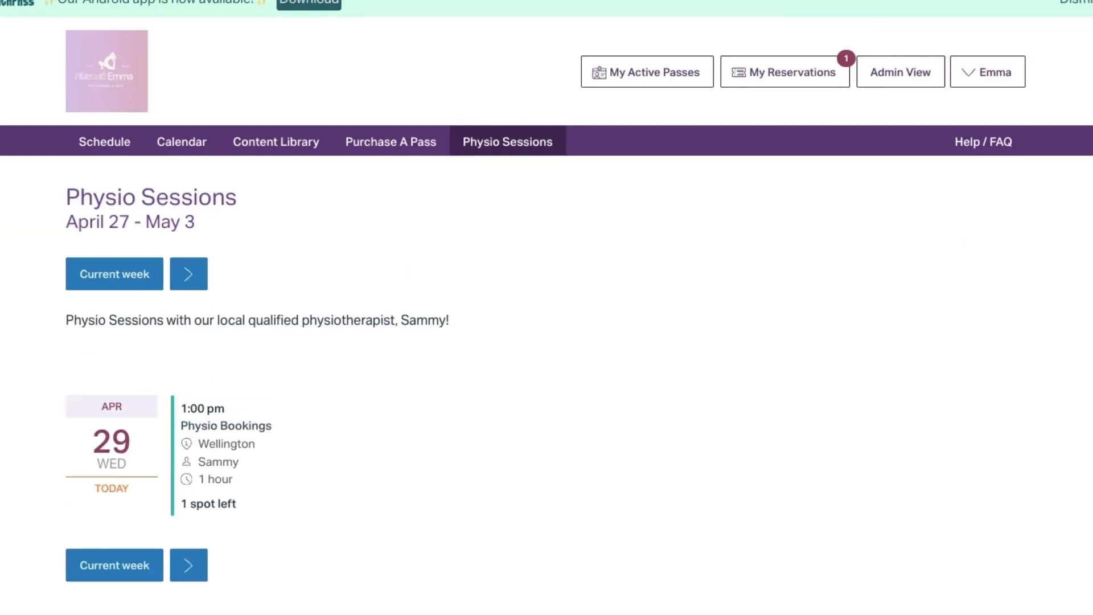
{"action": "scroll", "coordinate": [540, 290], "scroll_direction": "down", "scroll_amount": 1}
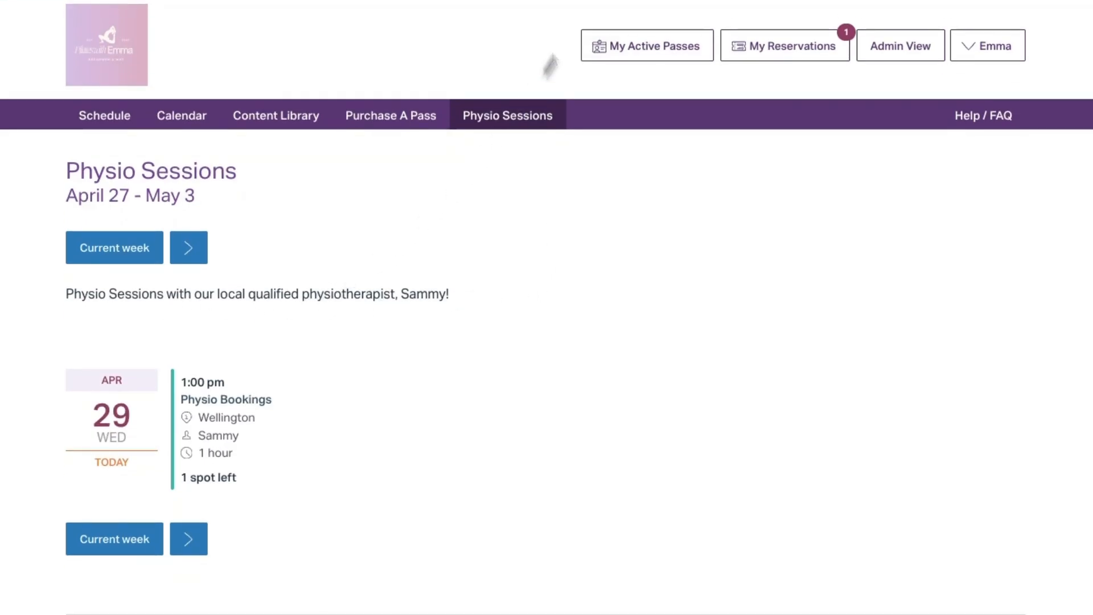
{"action": "left_click", "coordinate": [595, 1]}
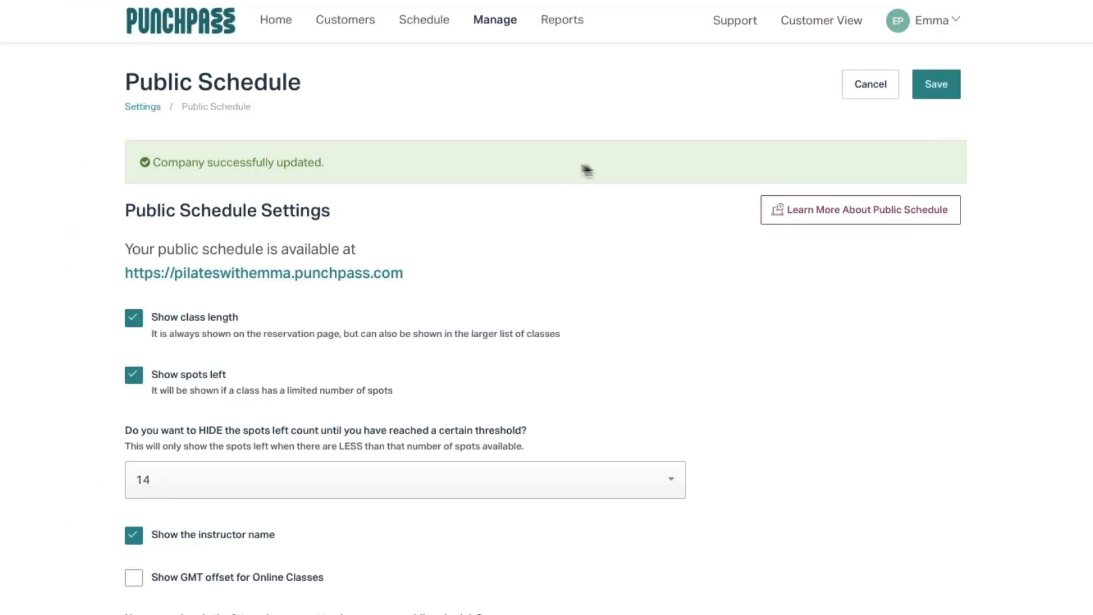